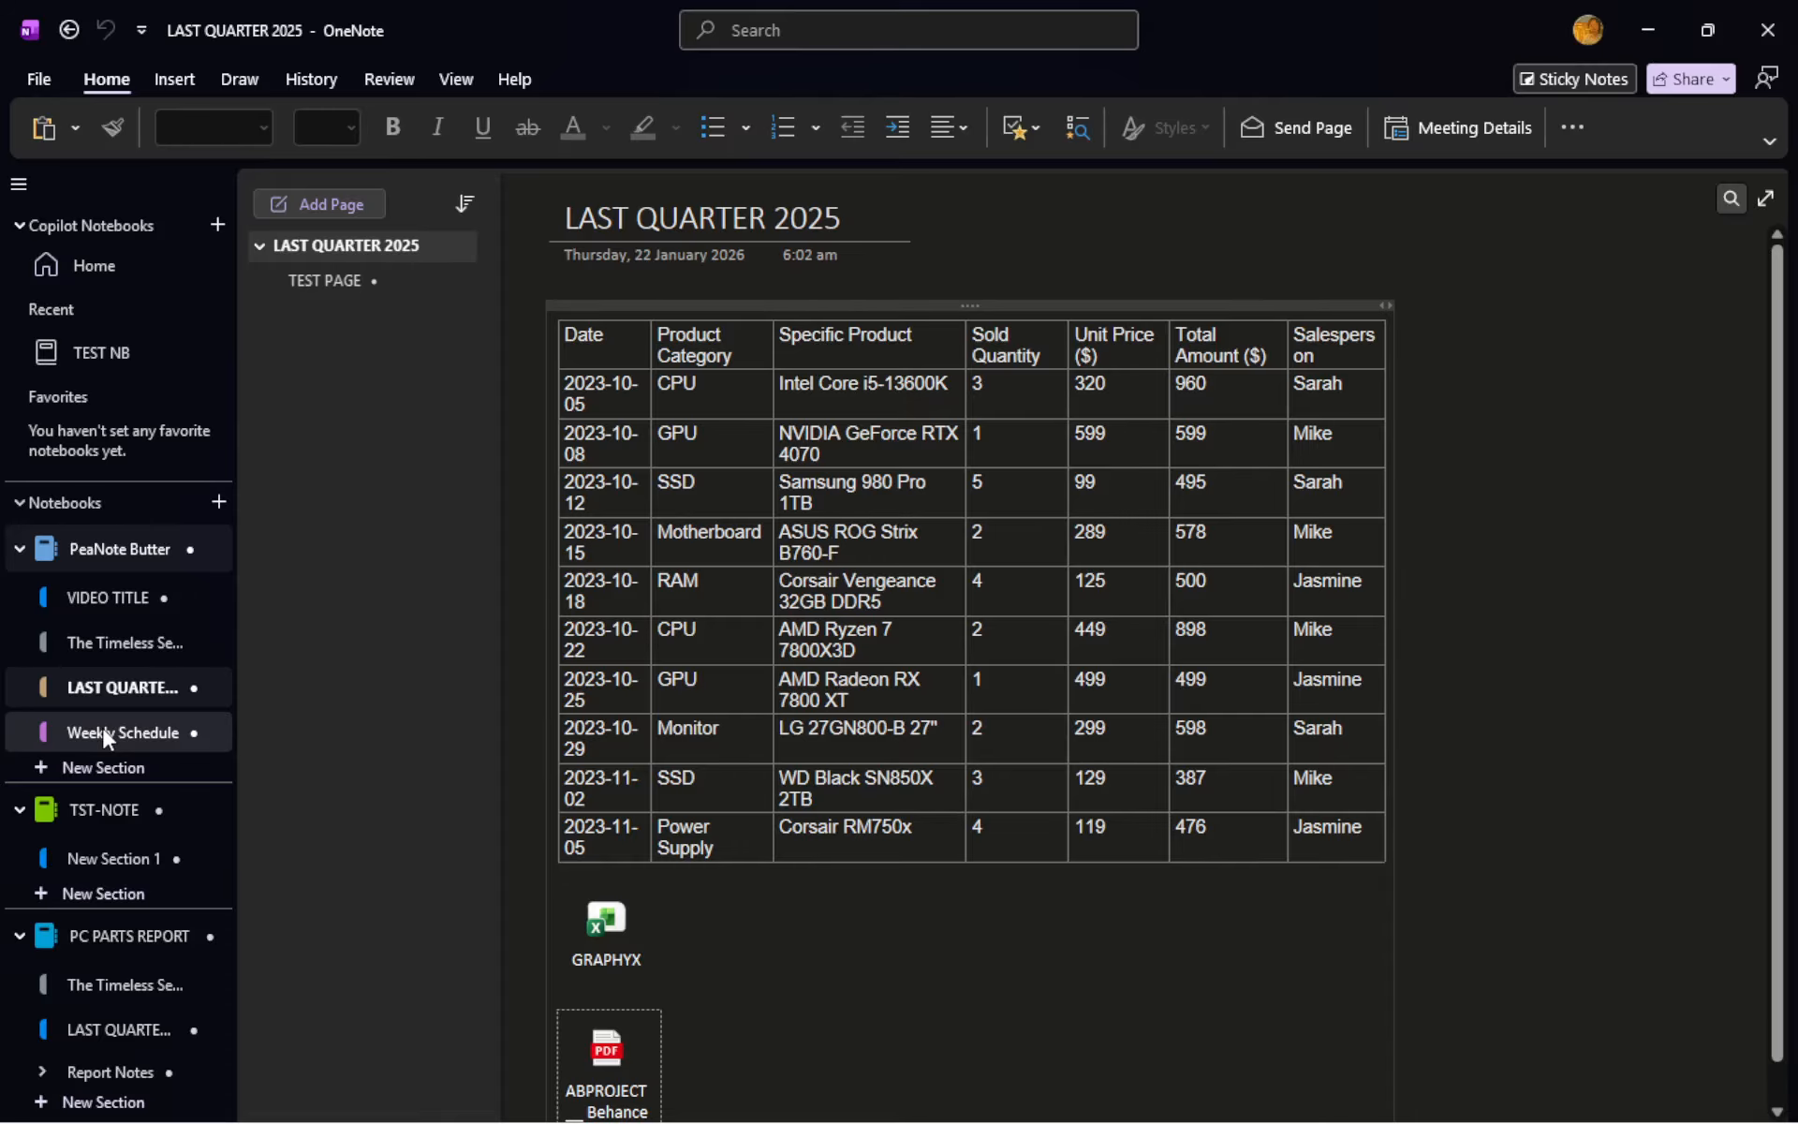
Look through the PeaNote Butter notebook's Weekly Schedule and VIDEO TITLE sections and the list of notebooks.
click(104, 731)
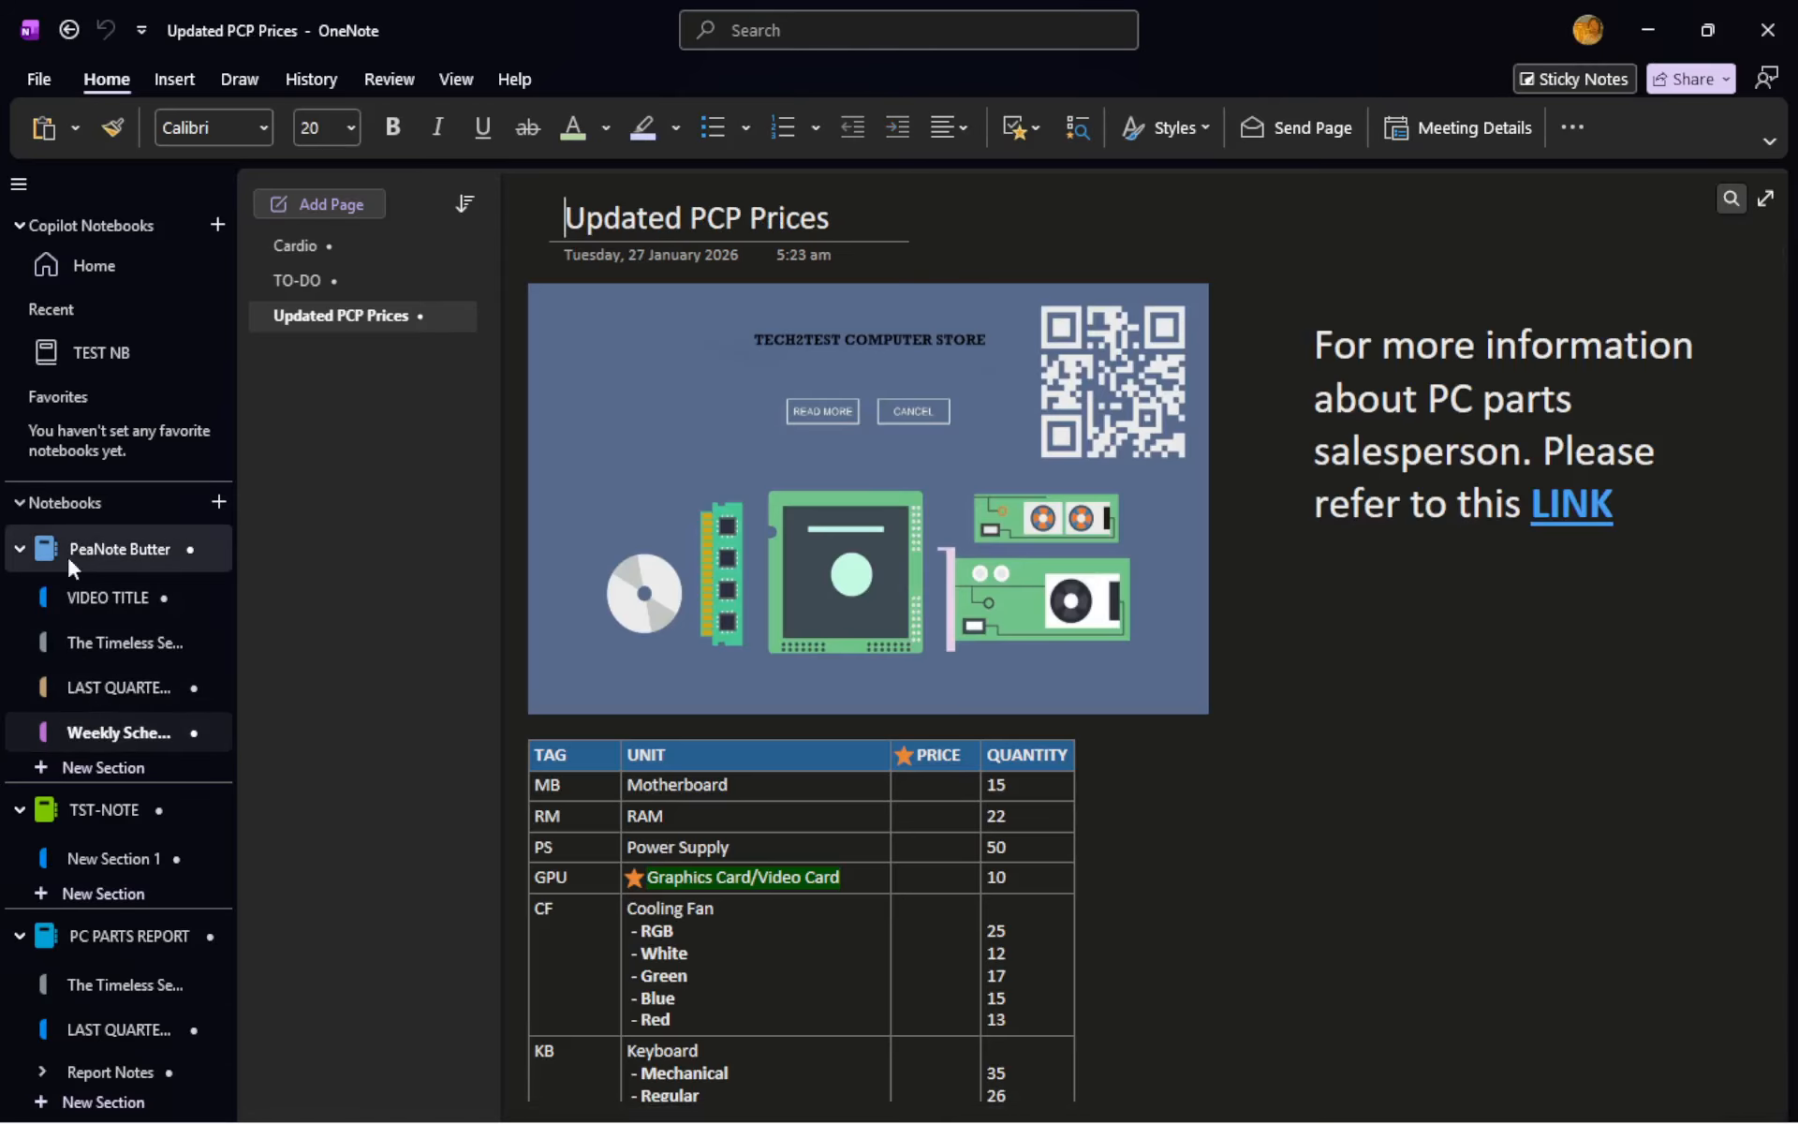
click(79, 599)
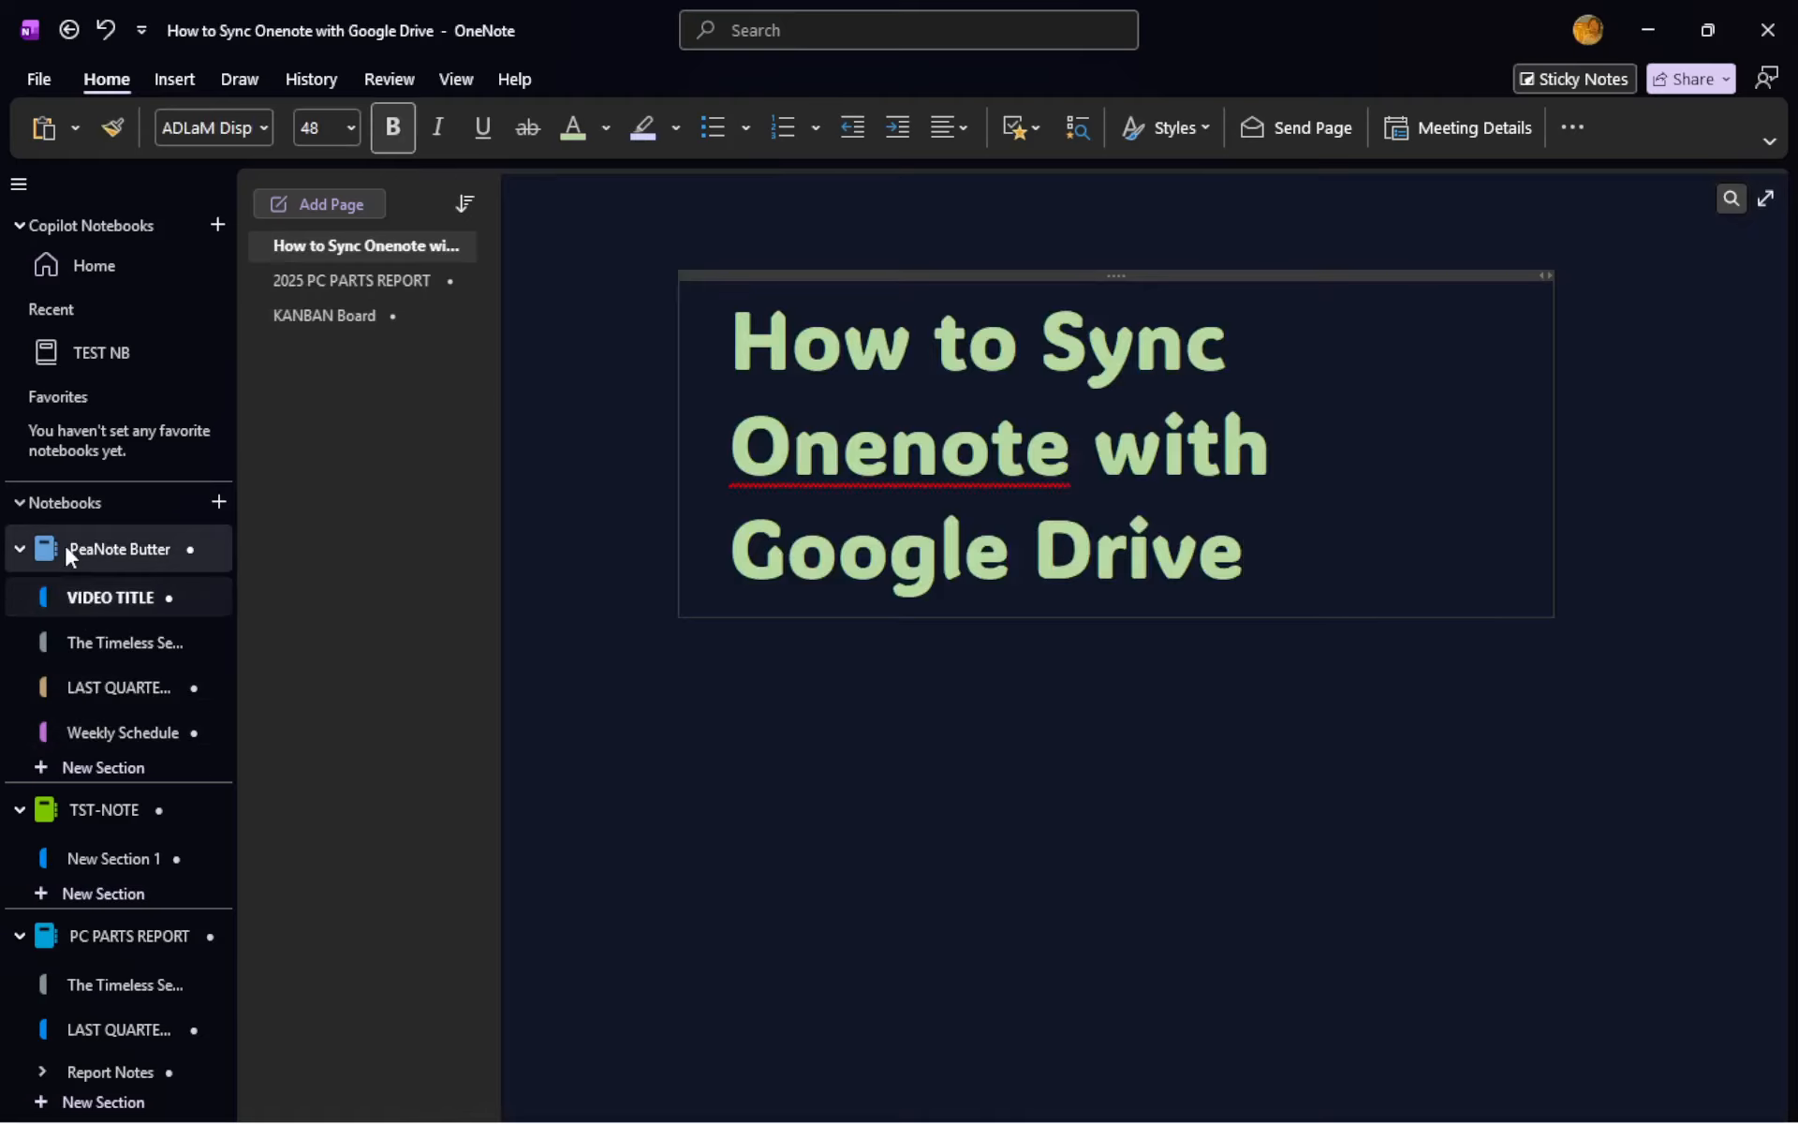
click(20, 546)
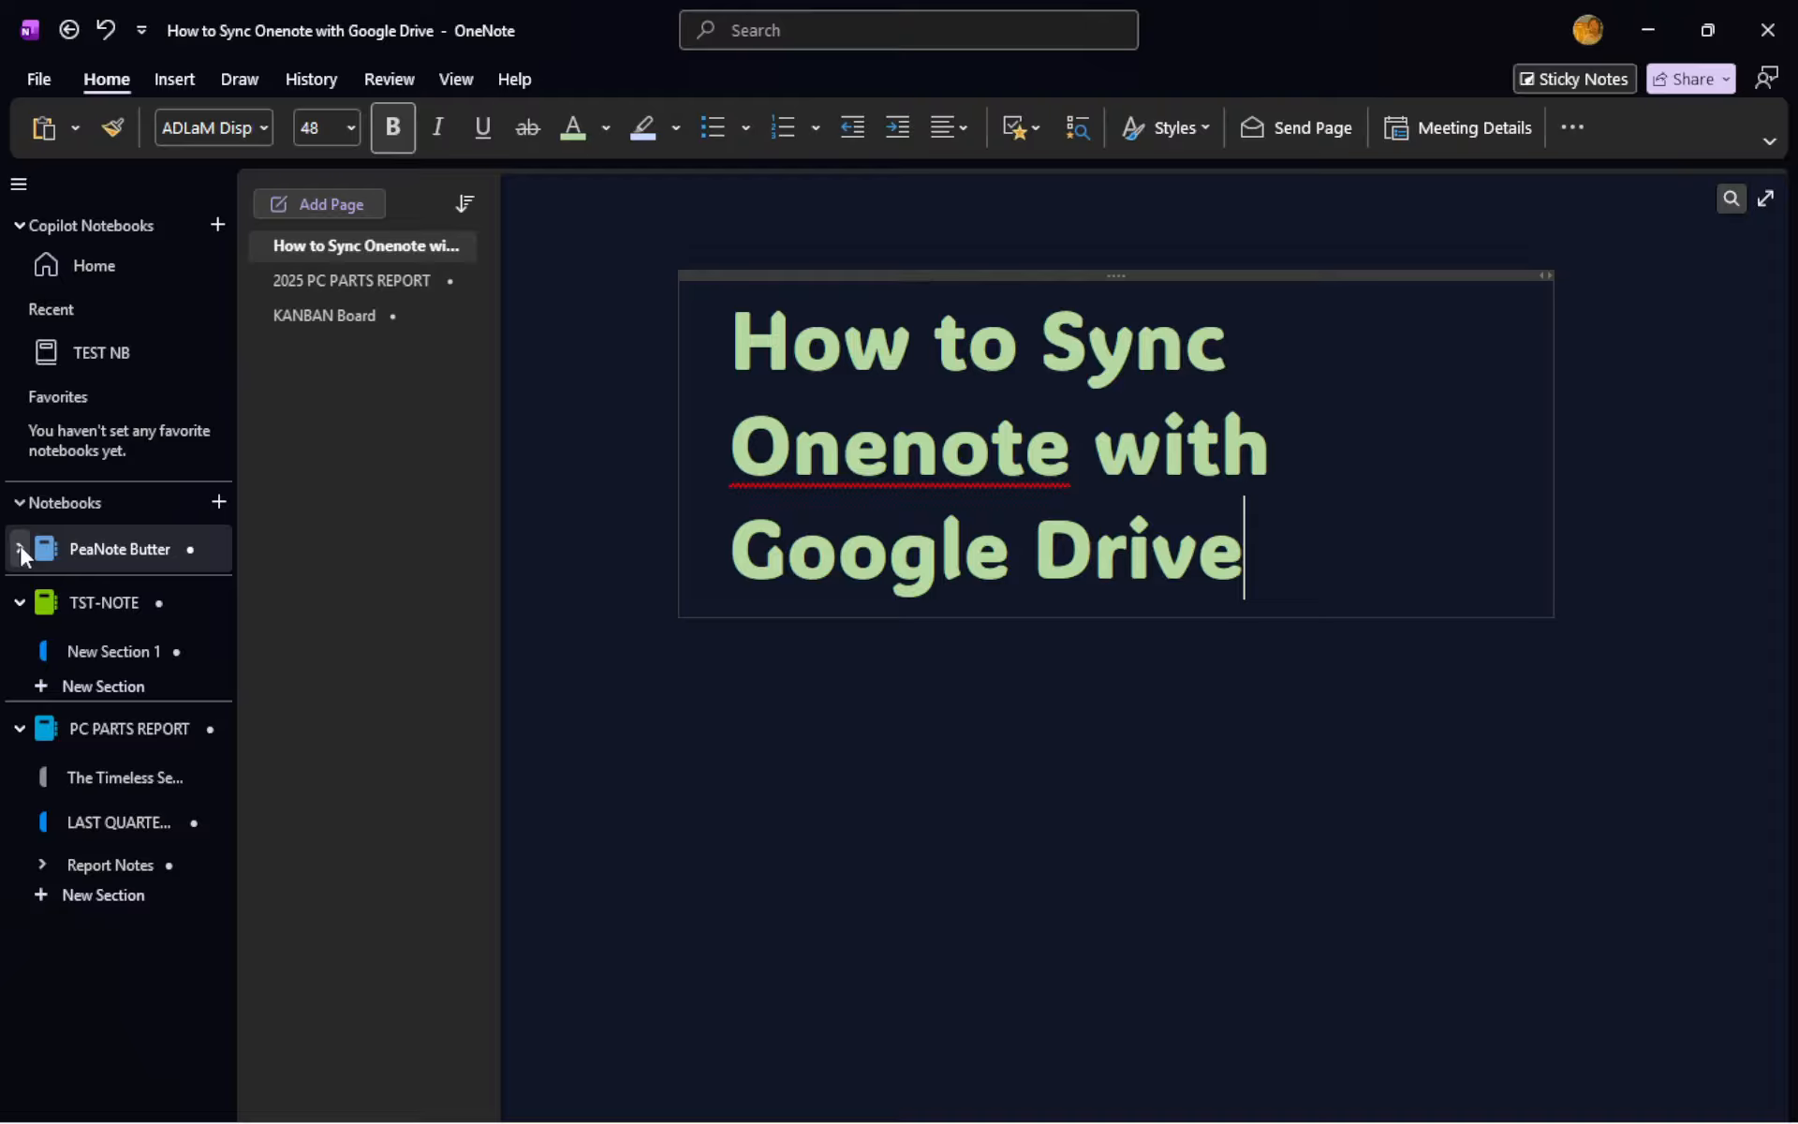
click(22, 602)
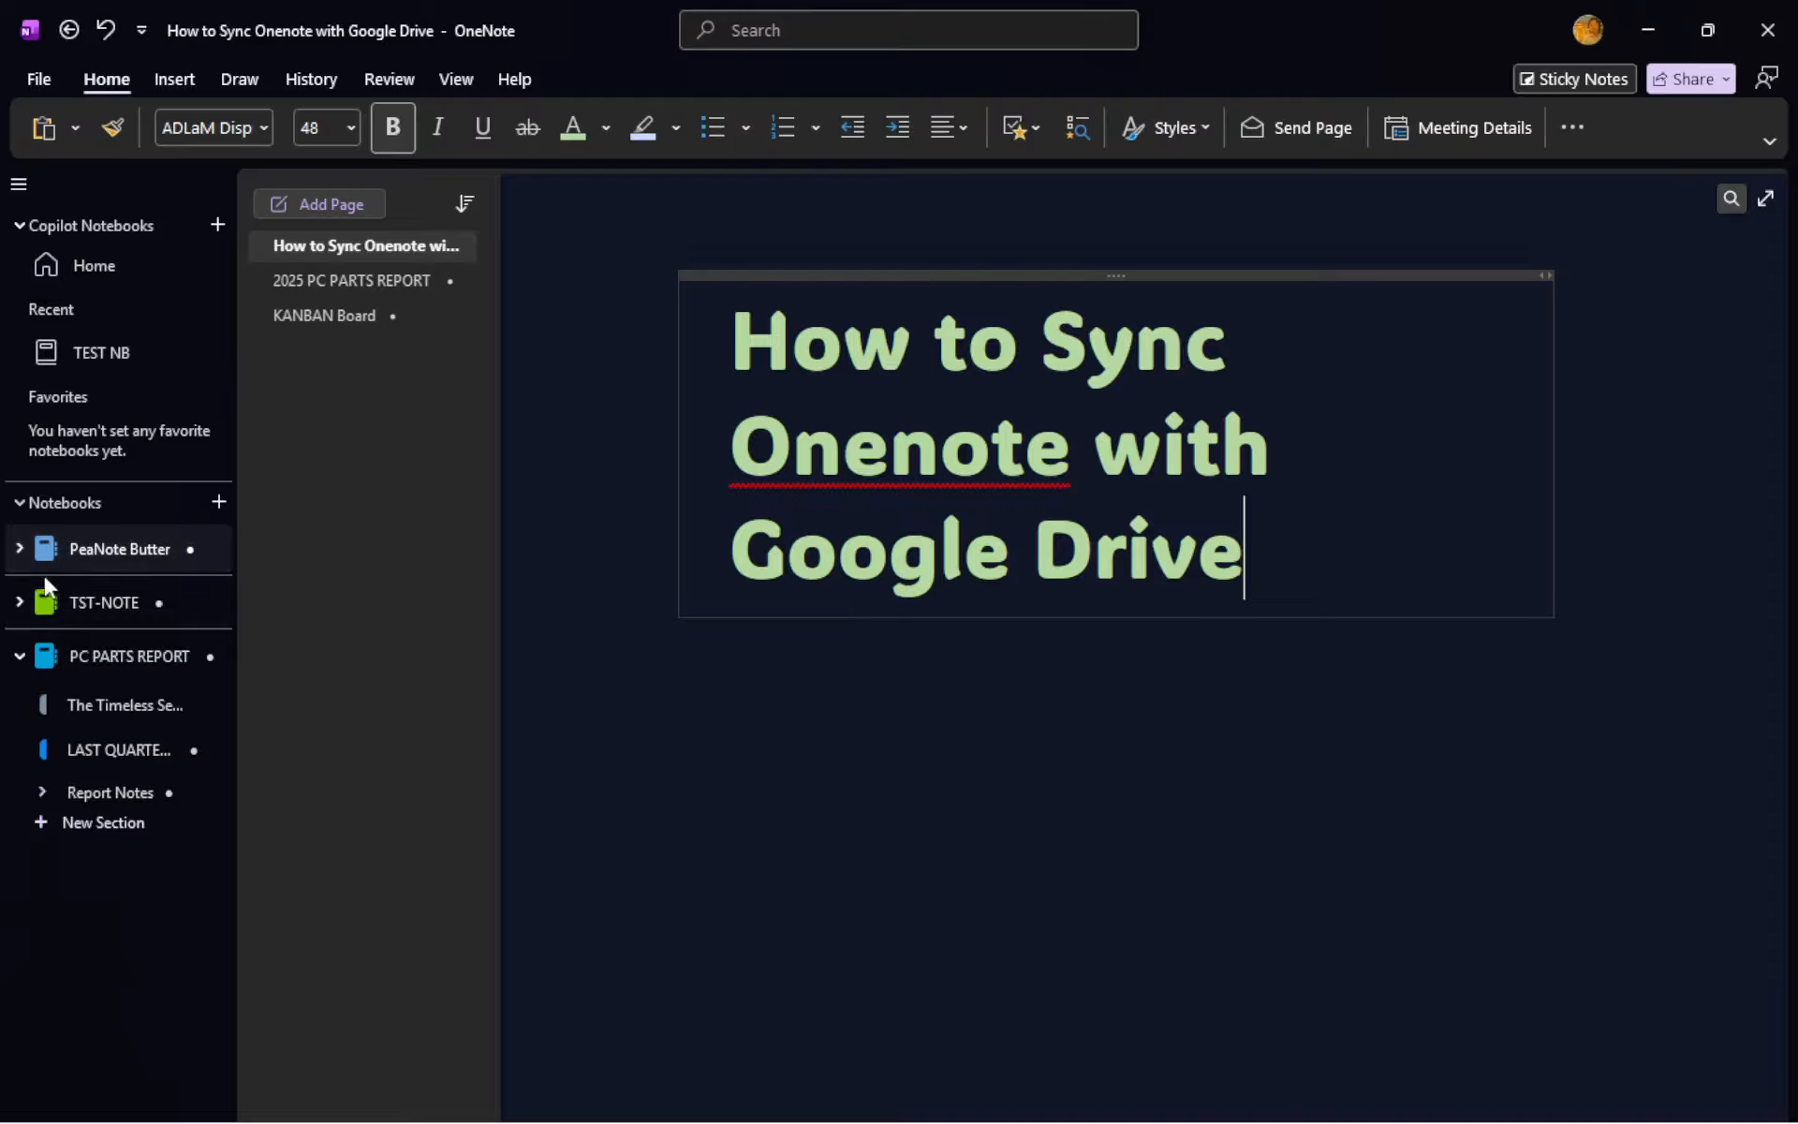
click(20, 602)
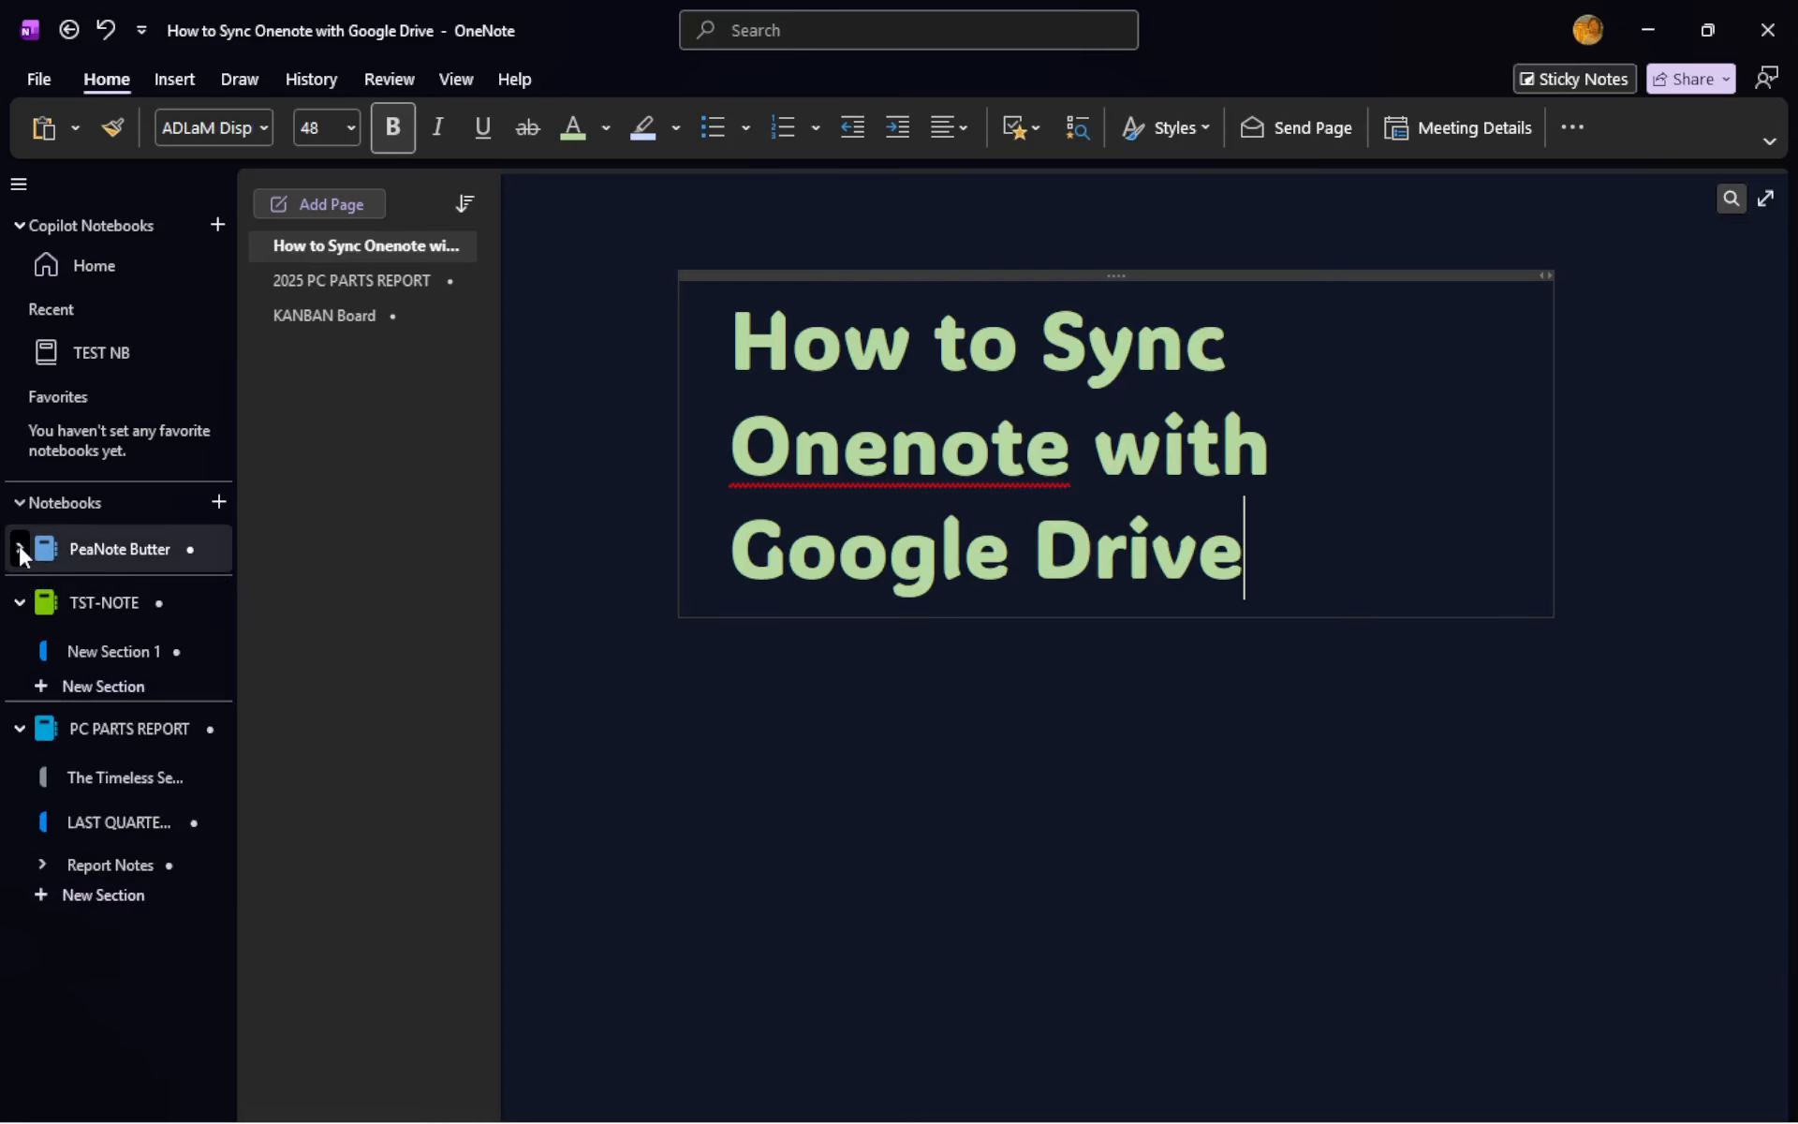
click(20, 549)
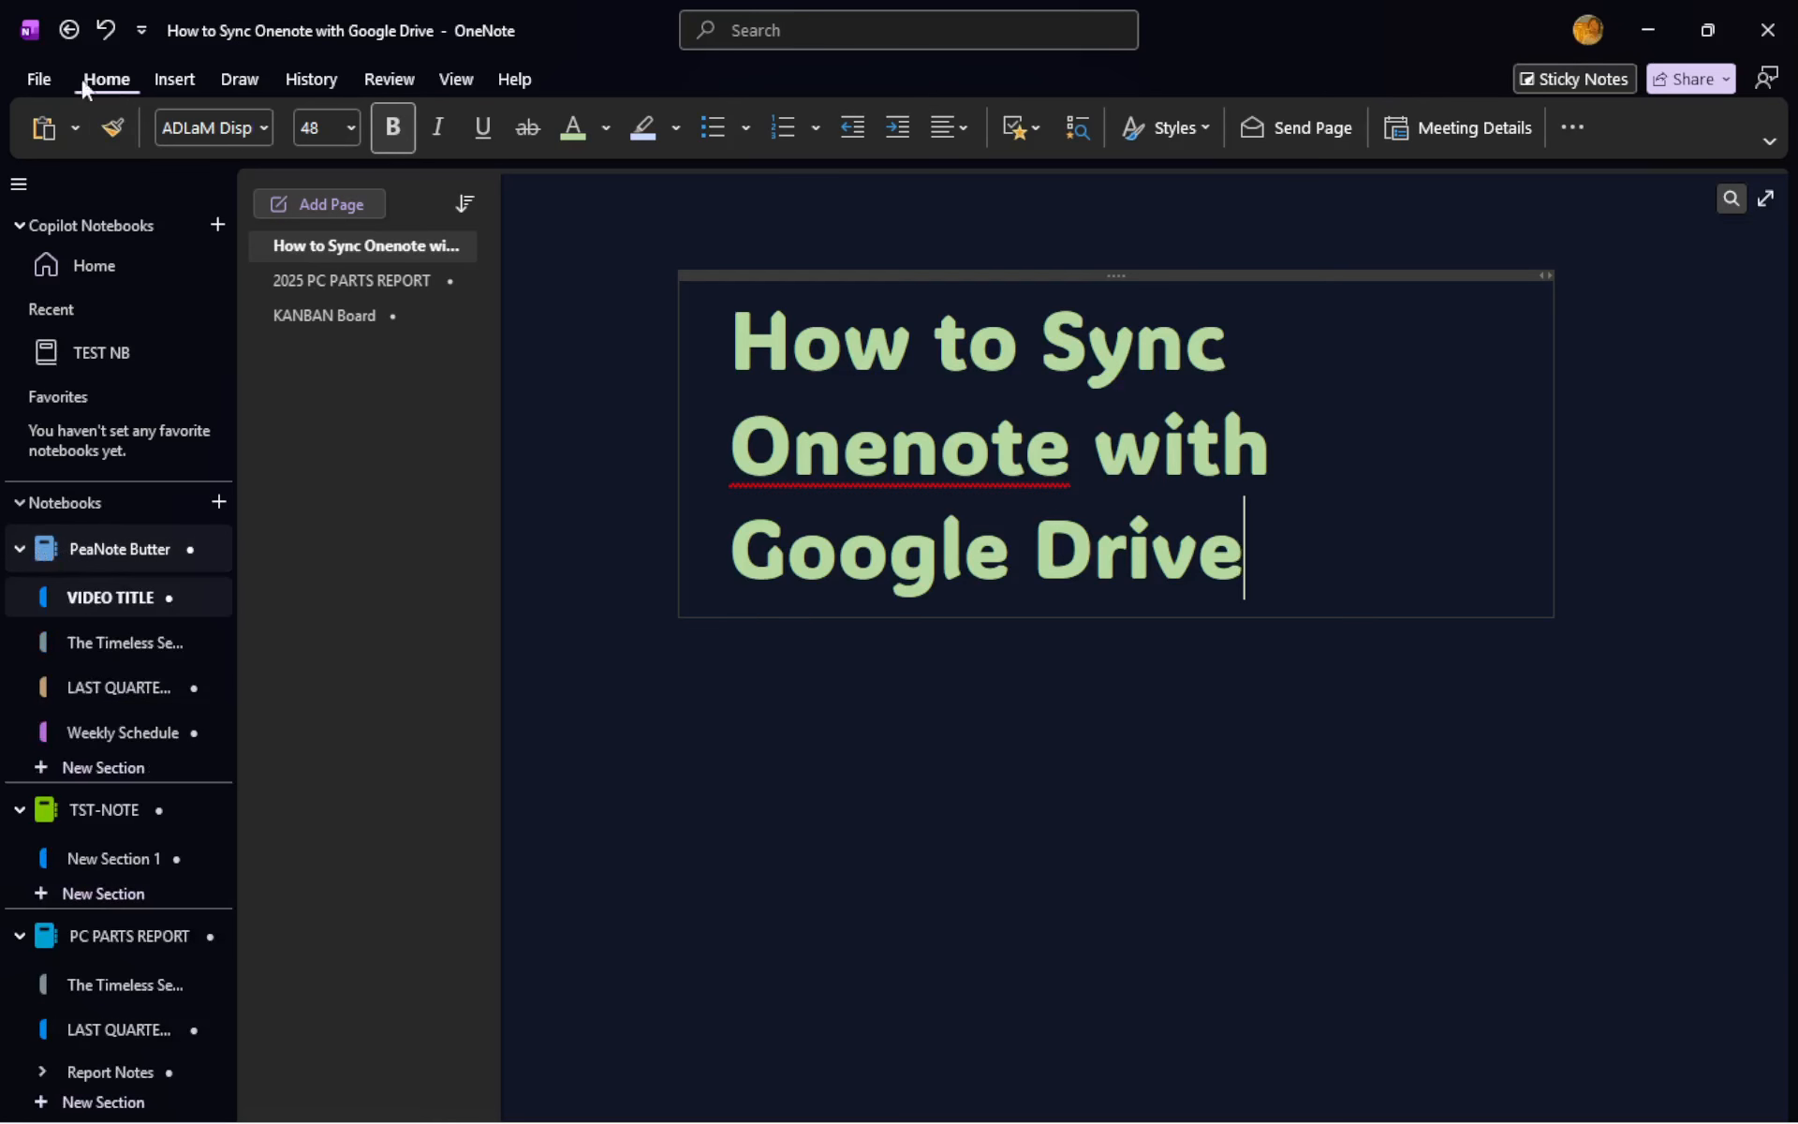
Back up all notebooks now to the E:\ backup folder through the Save & Backup options, and accept the options.
click(50, 84)
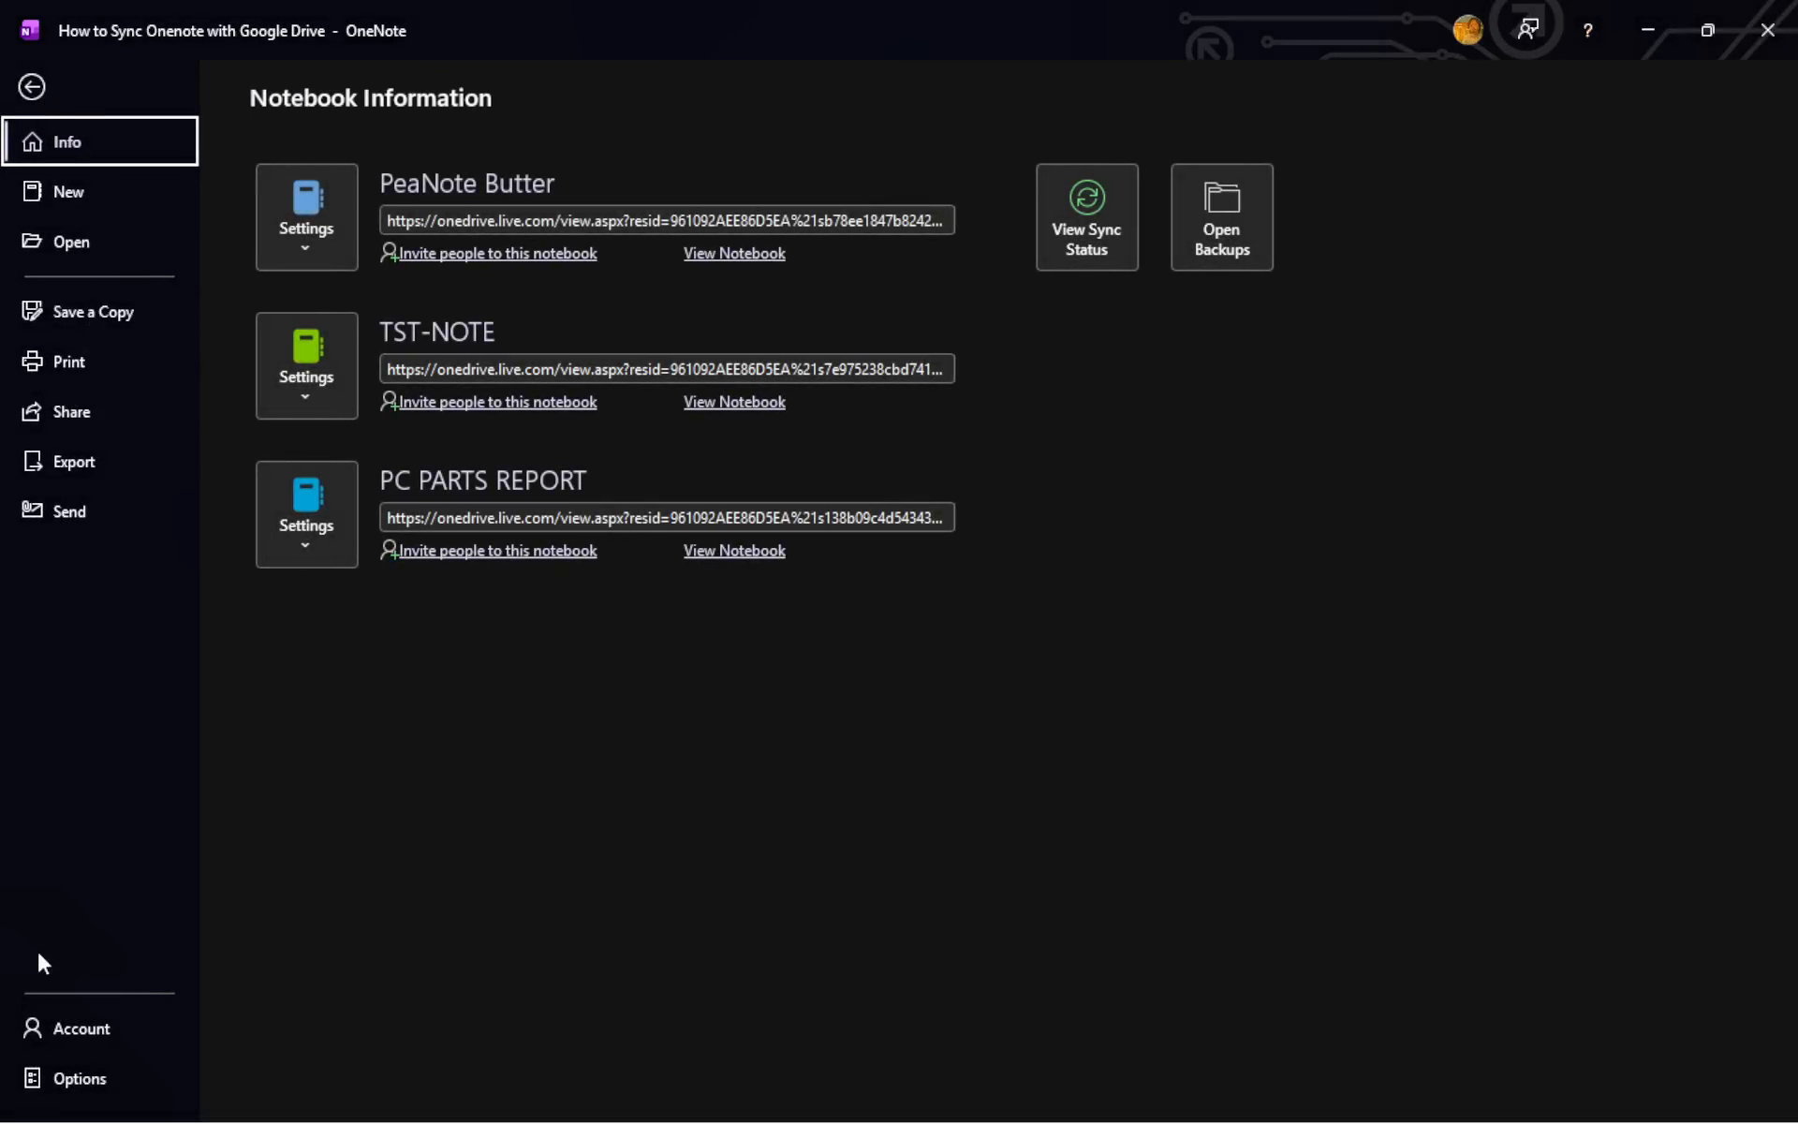
click(73, 1079)
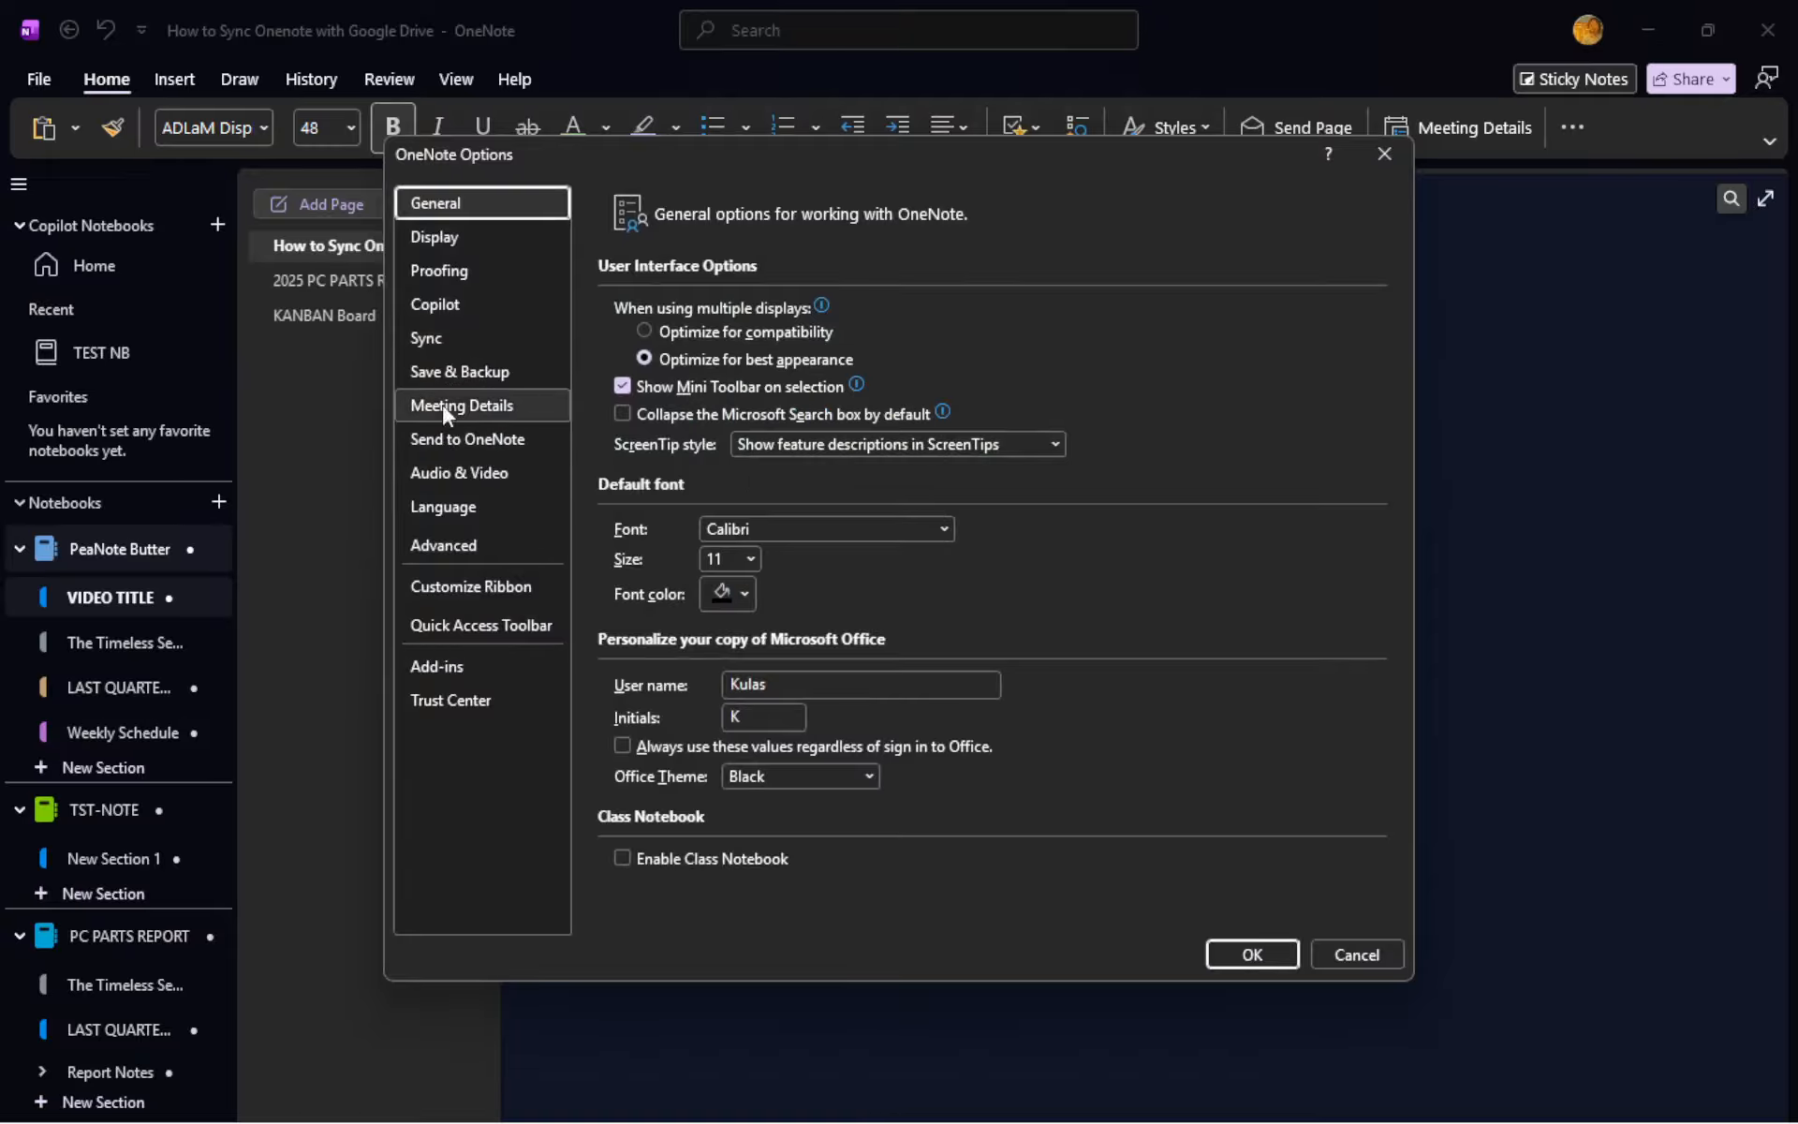
click(446, 375)
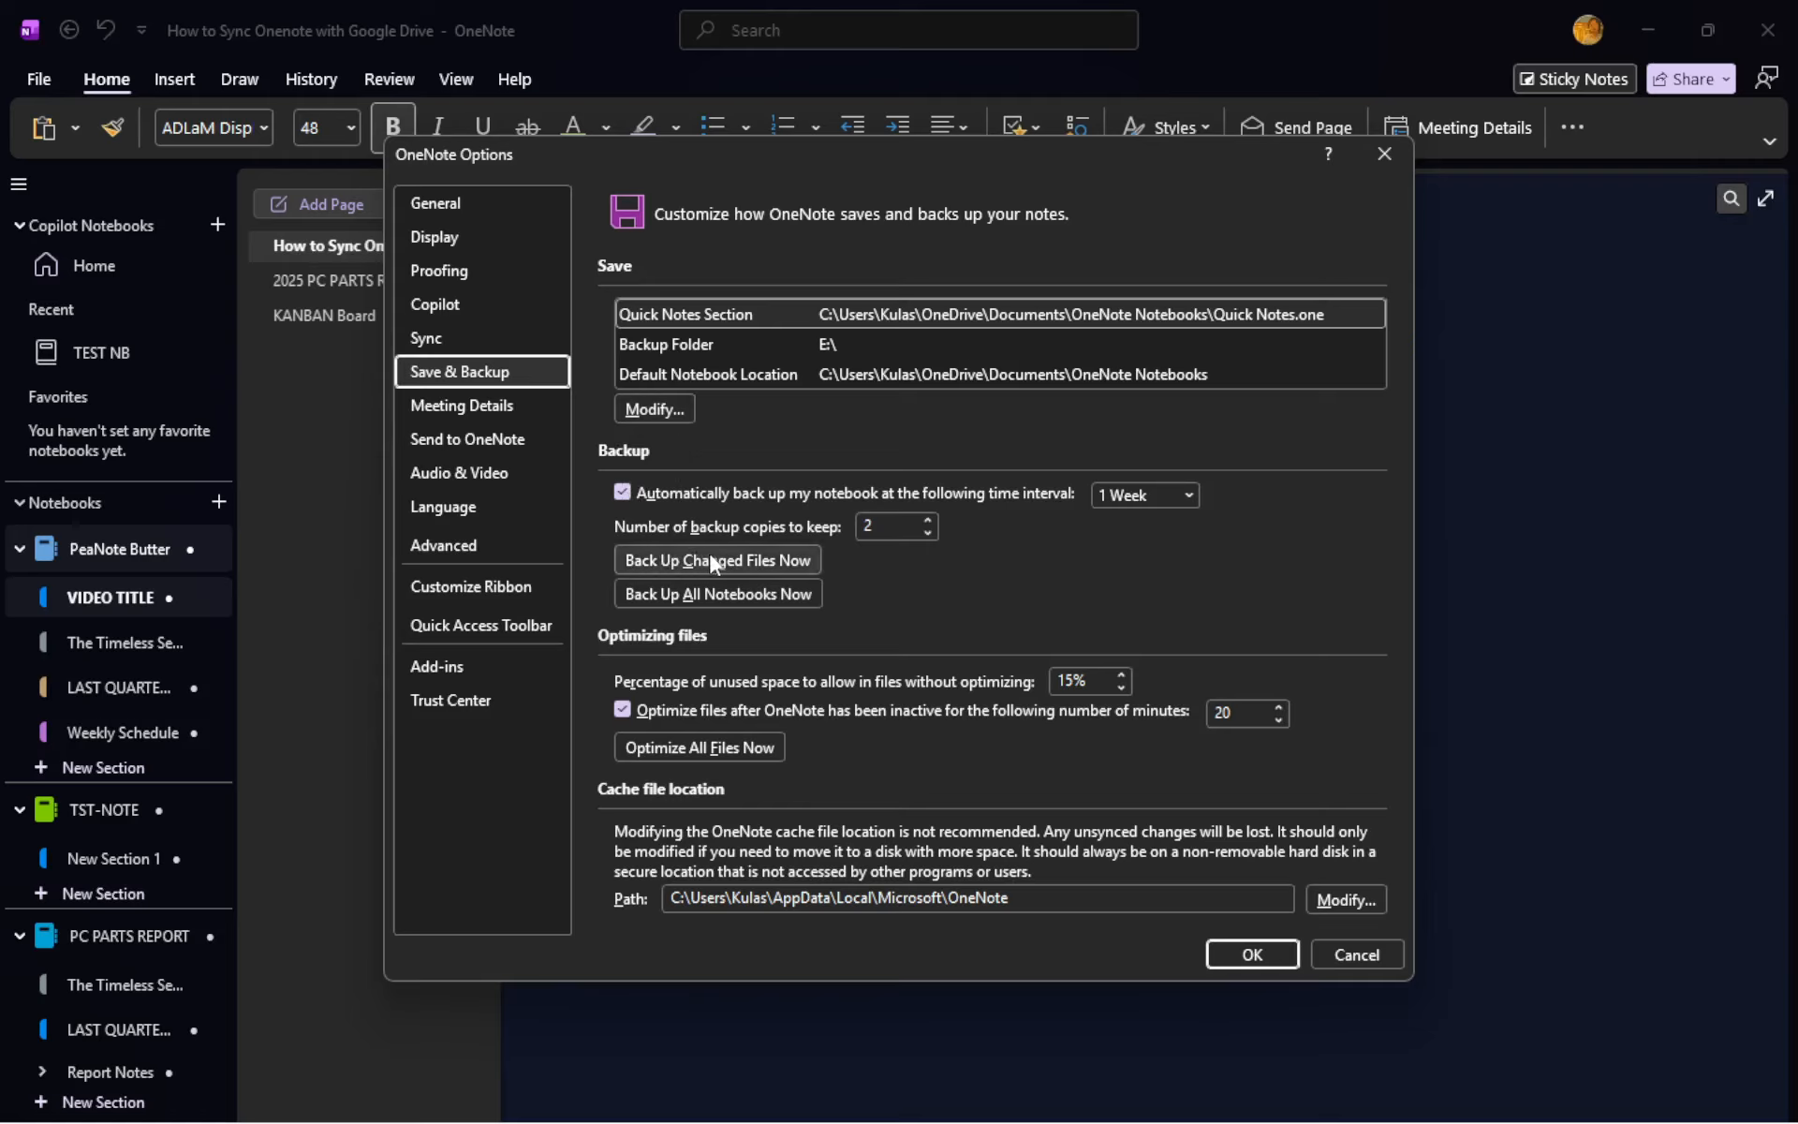
click(646, 345)
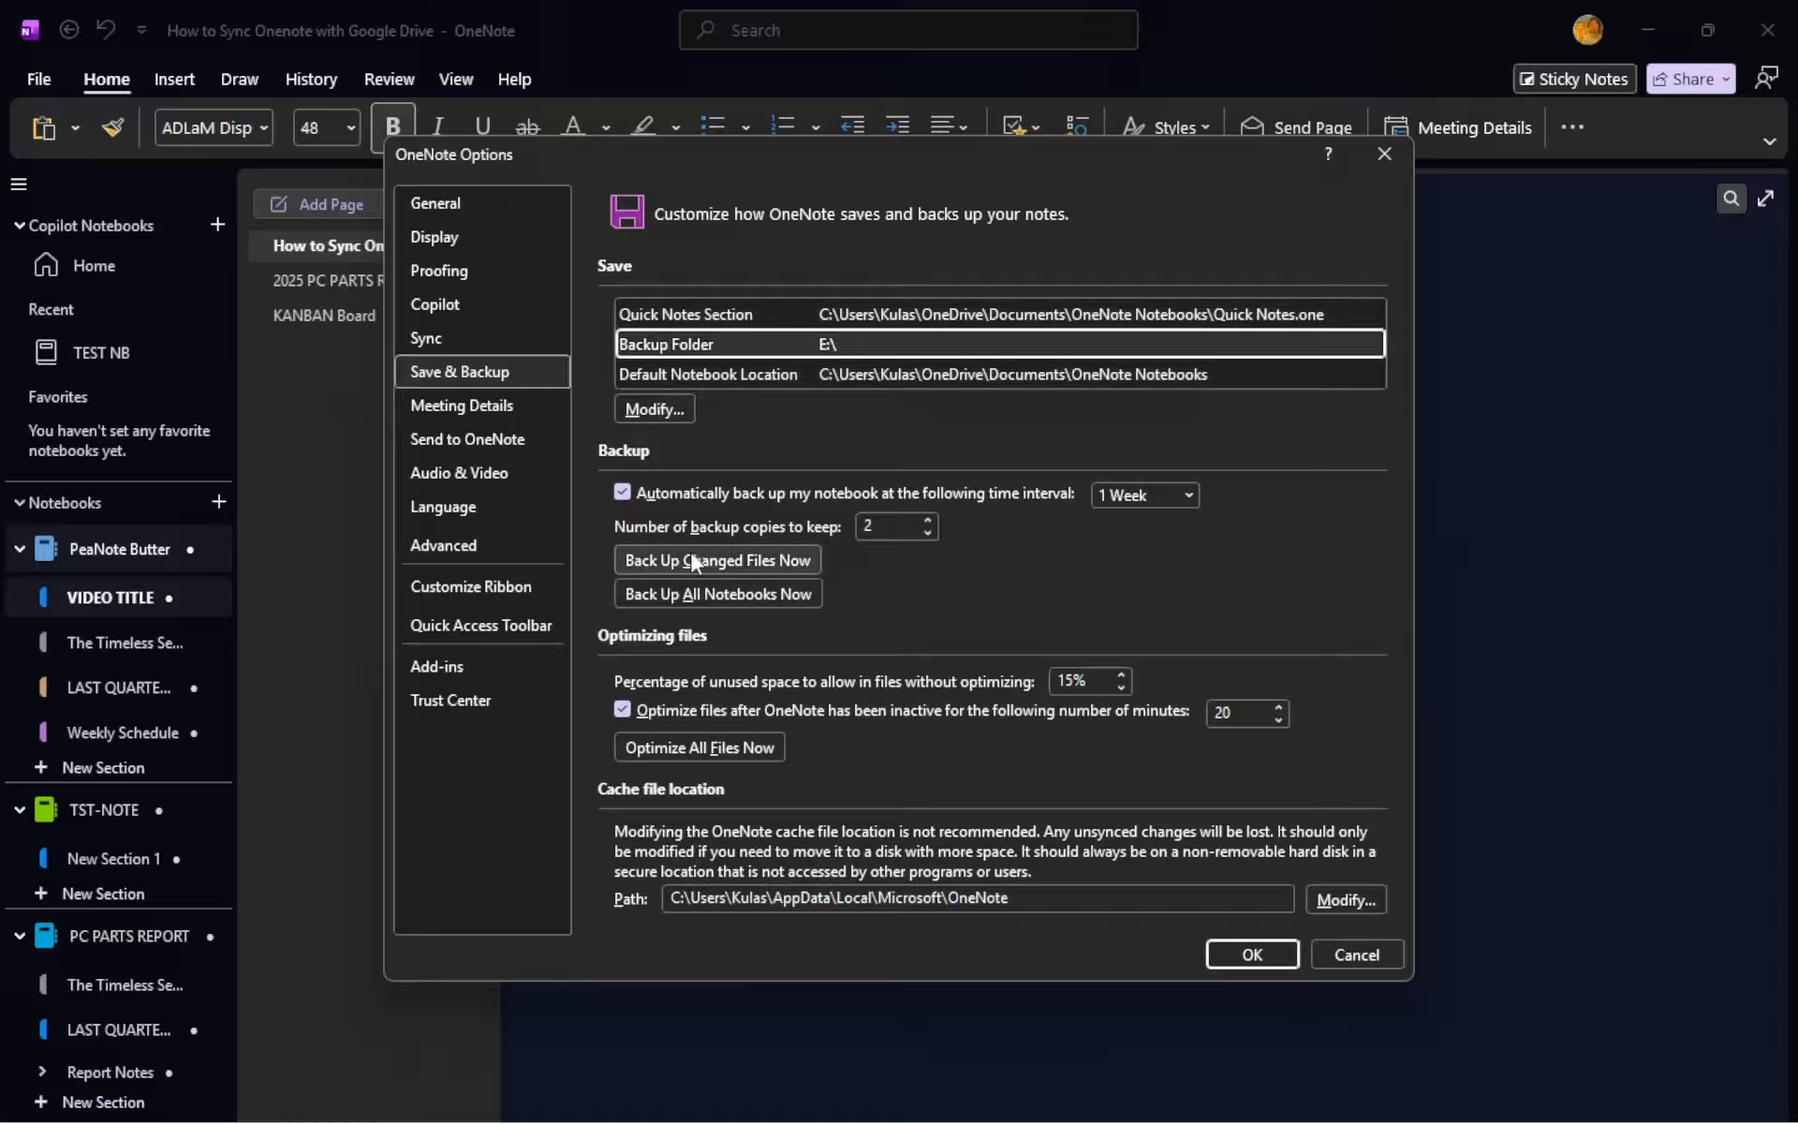
click(695, 594)
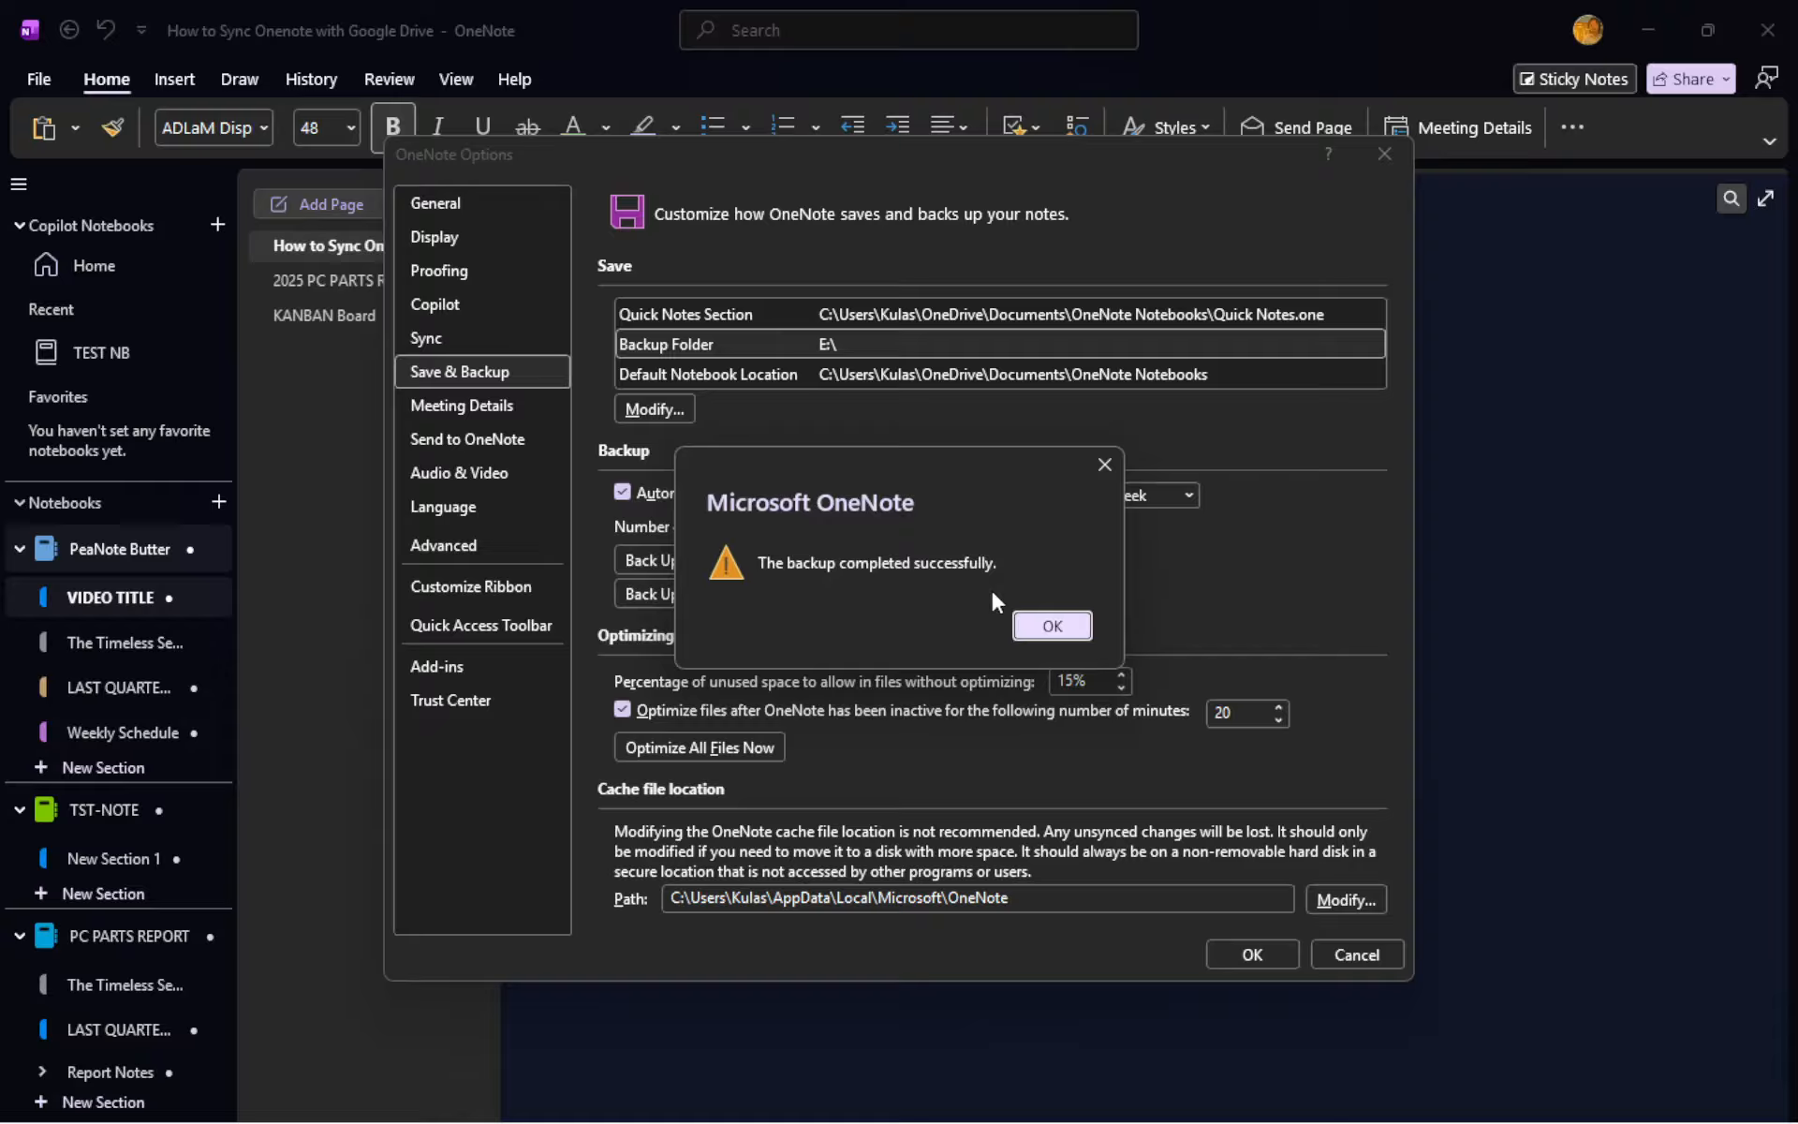
click(1052, 625)
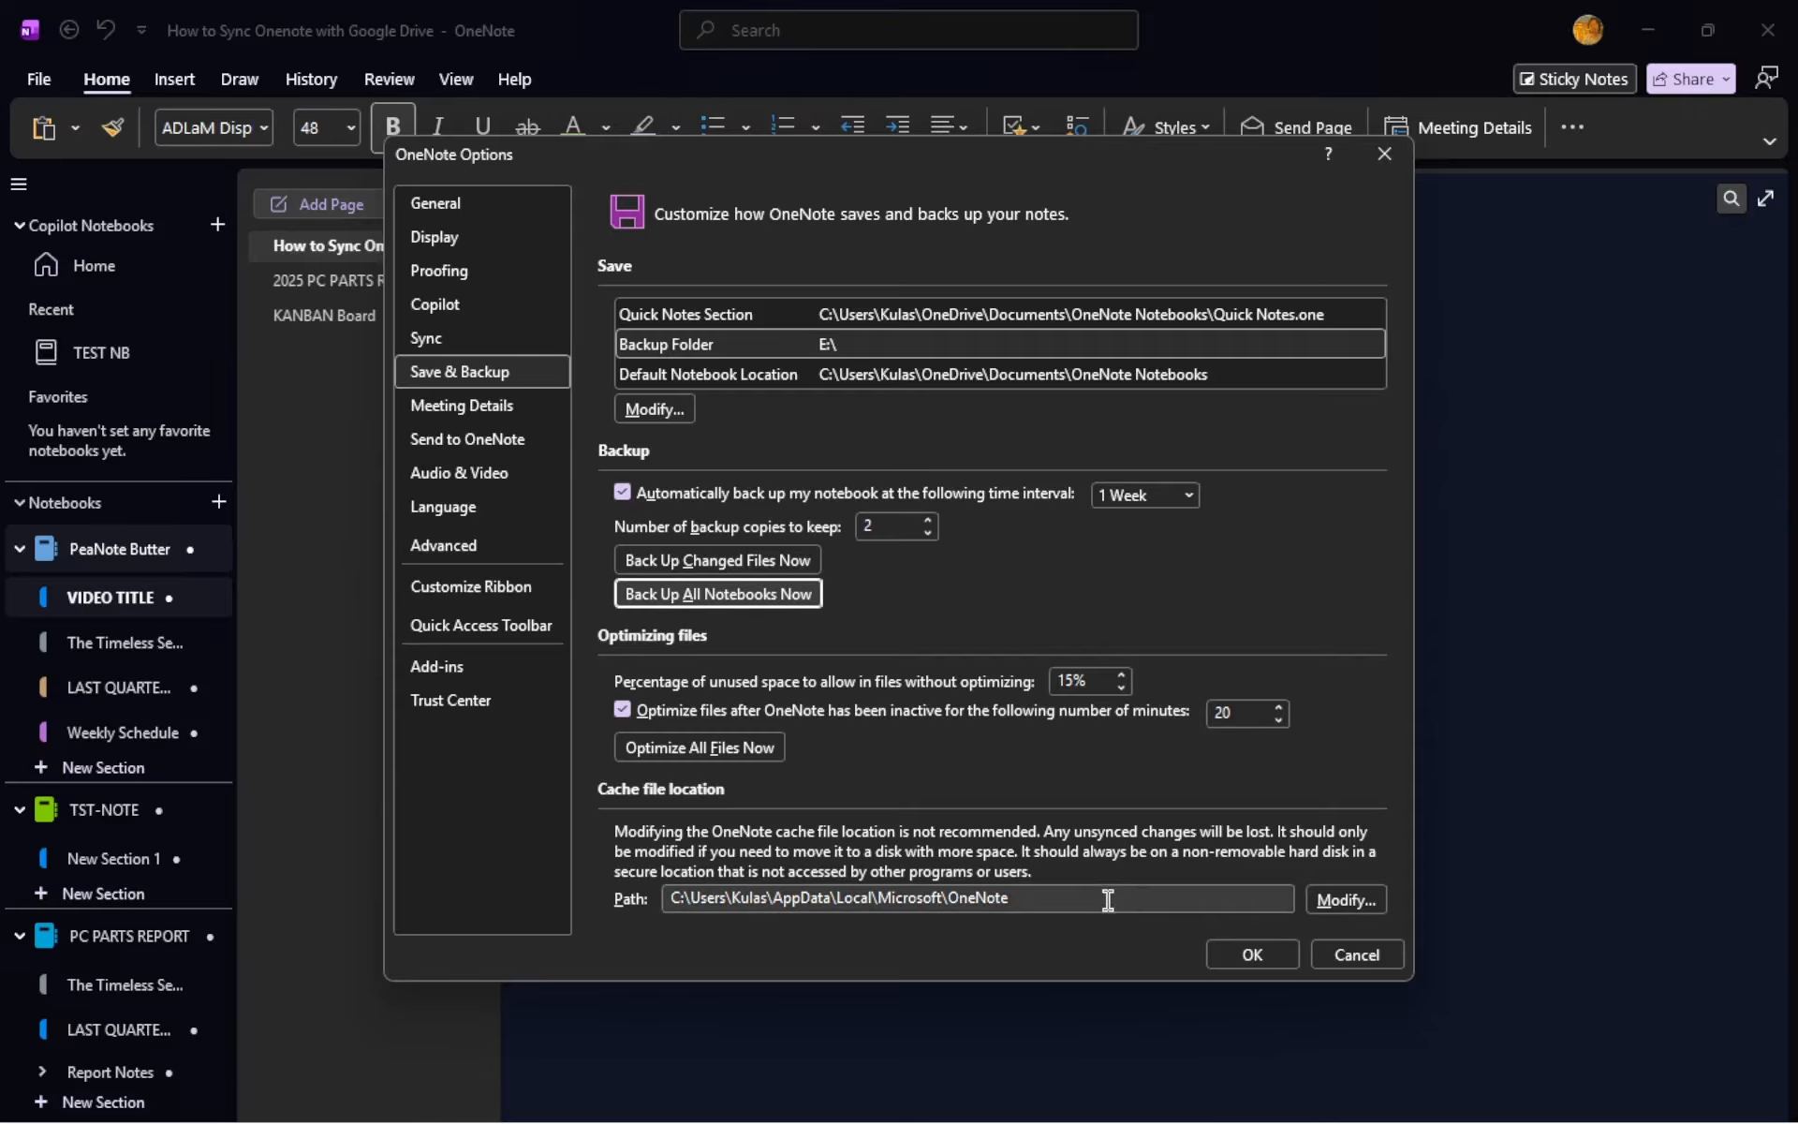
click(1271, 955)
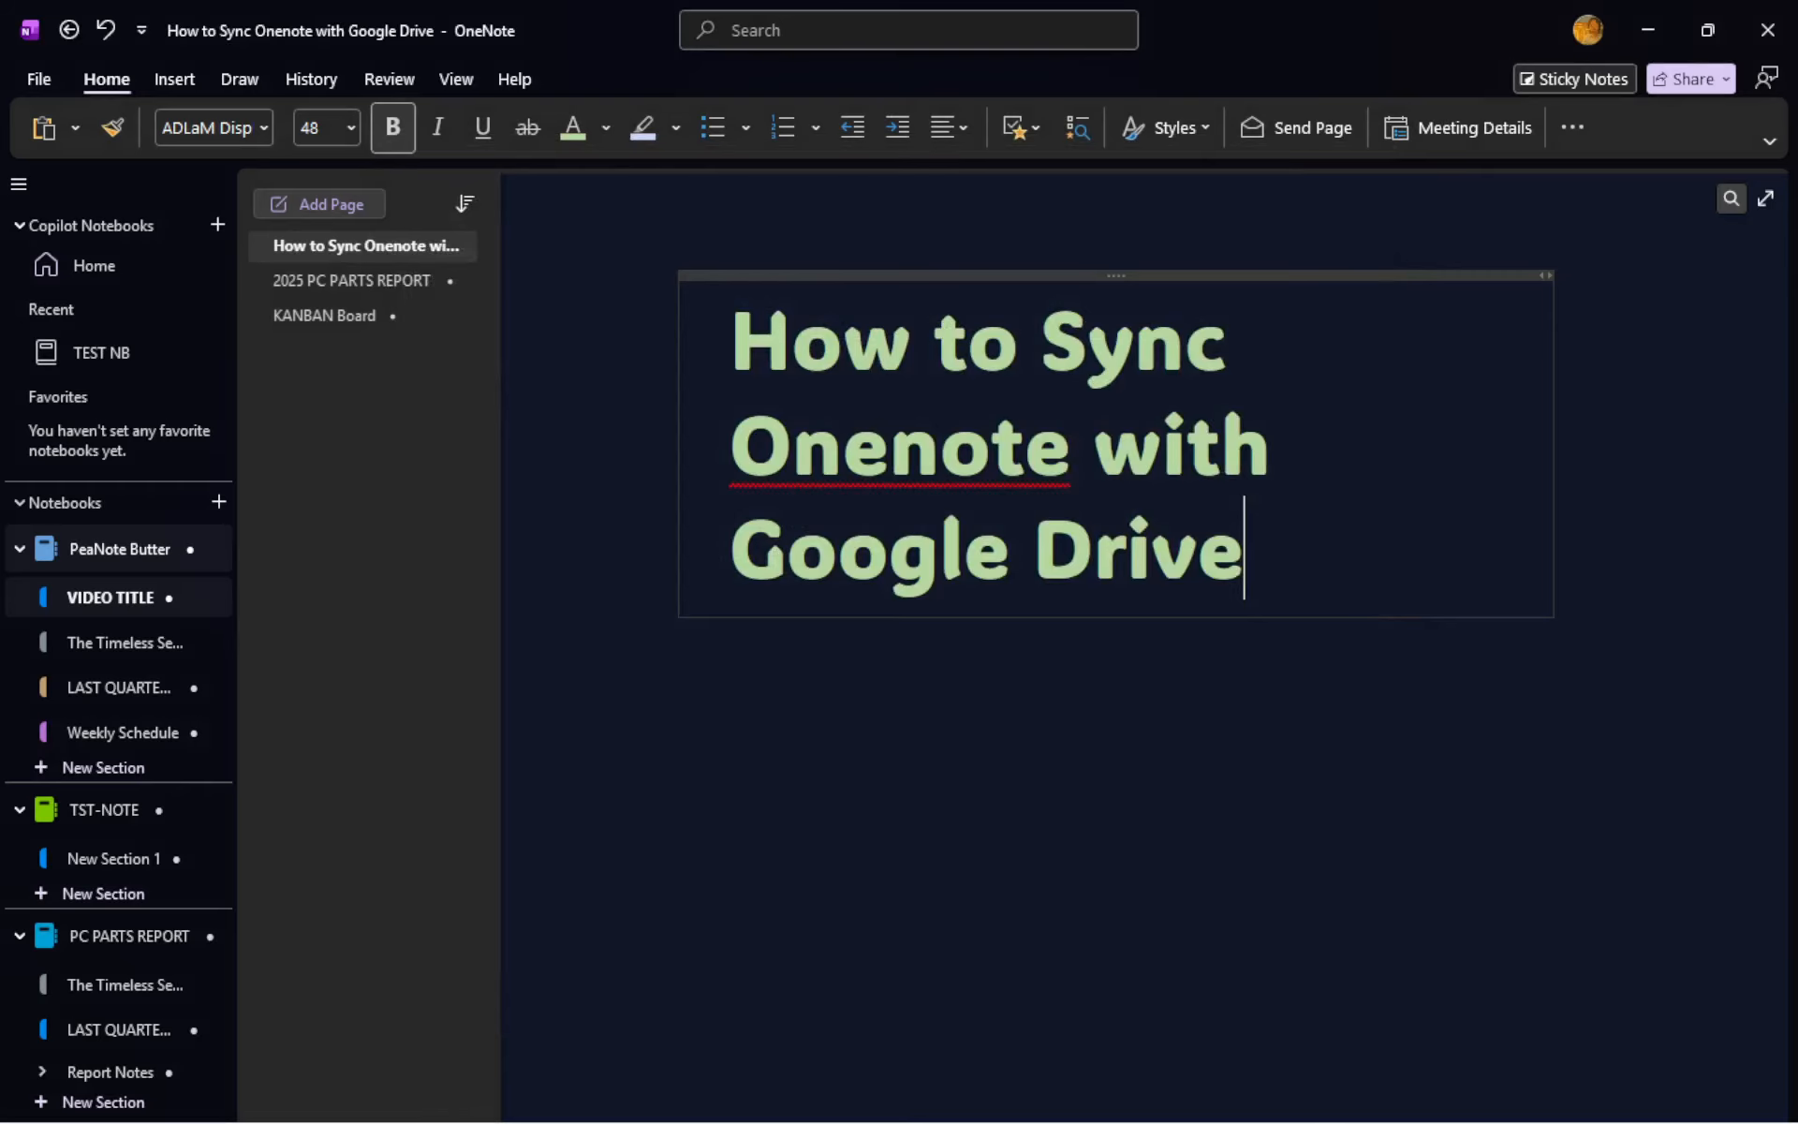
Switch to Google Drive for desktop, move its window clear of the section list, and open the Drive folder.
key(alt+Tab)
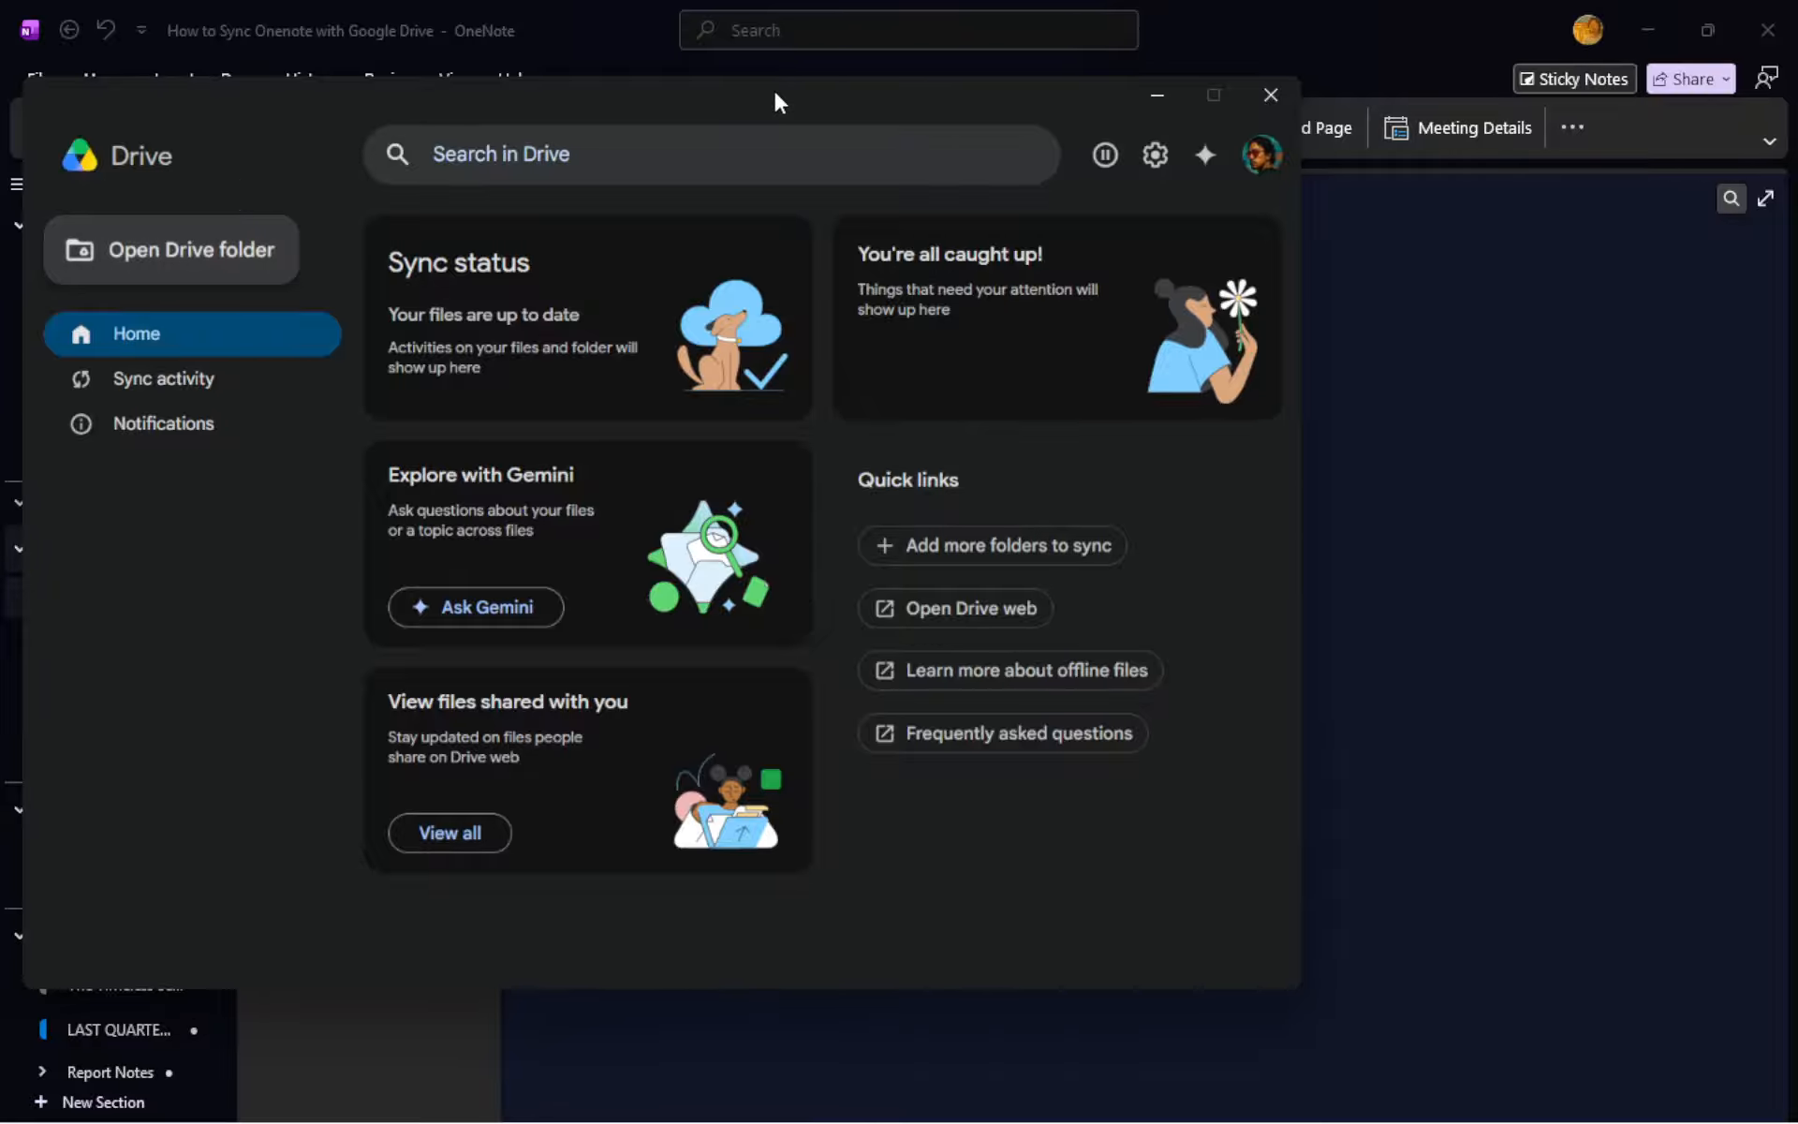
drag(744, 103, 1311, 206)
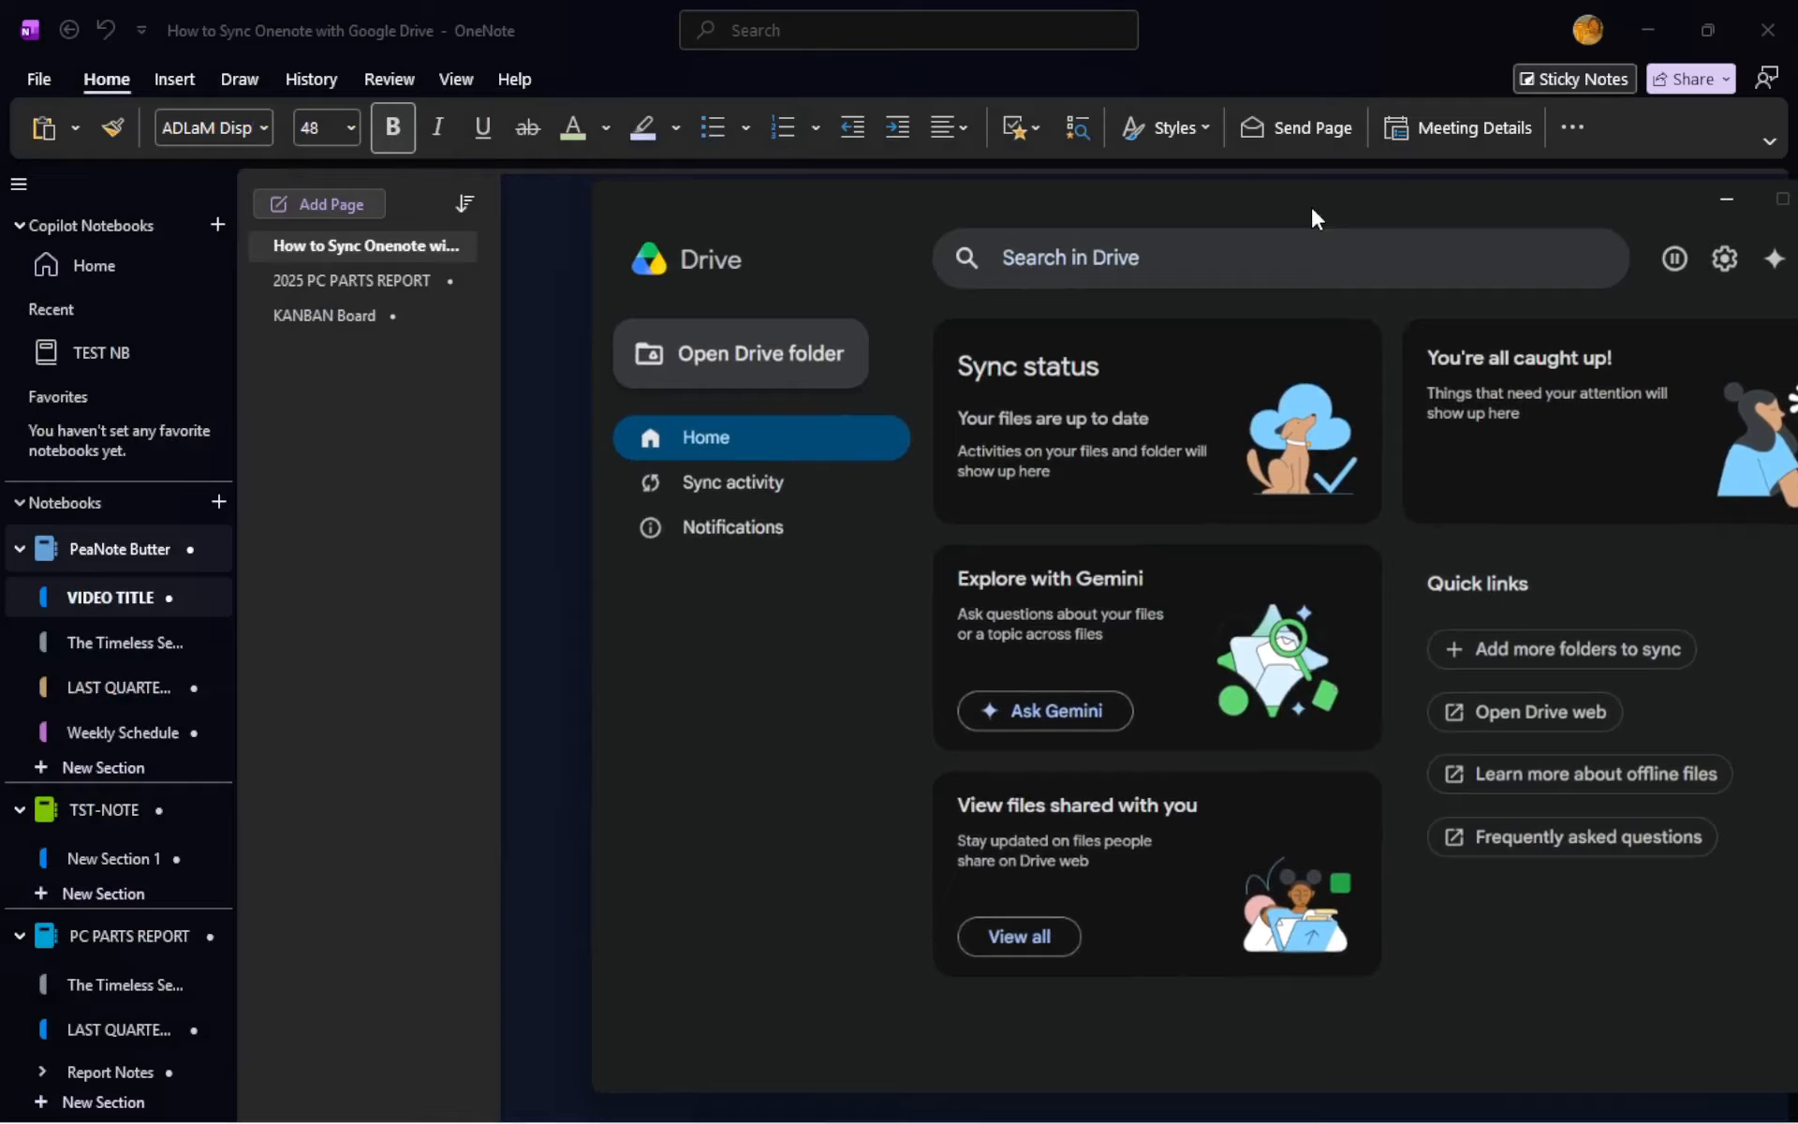
click(729, 356)
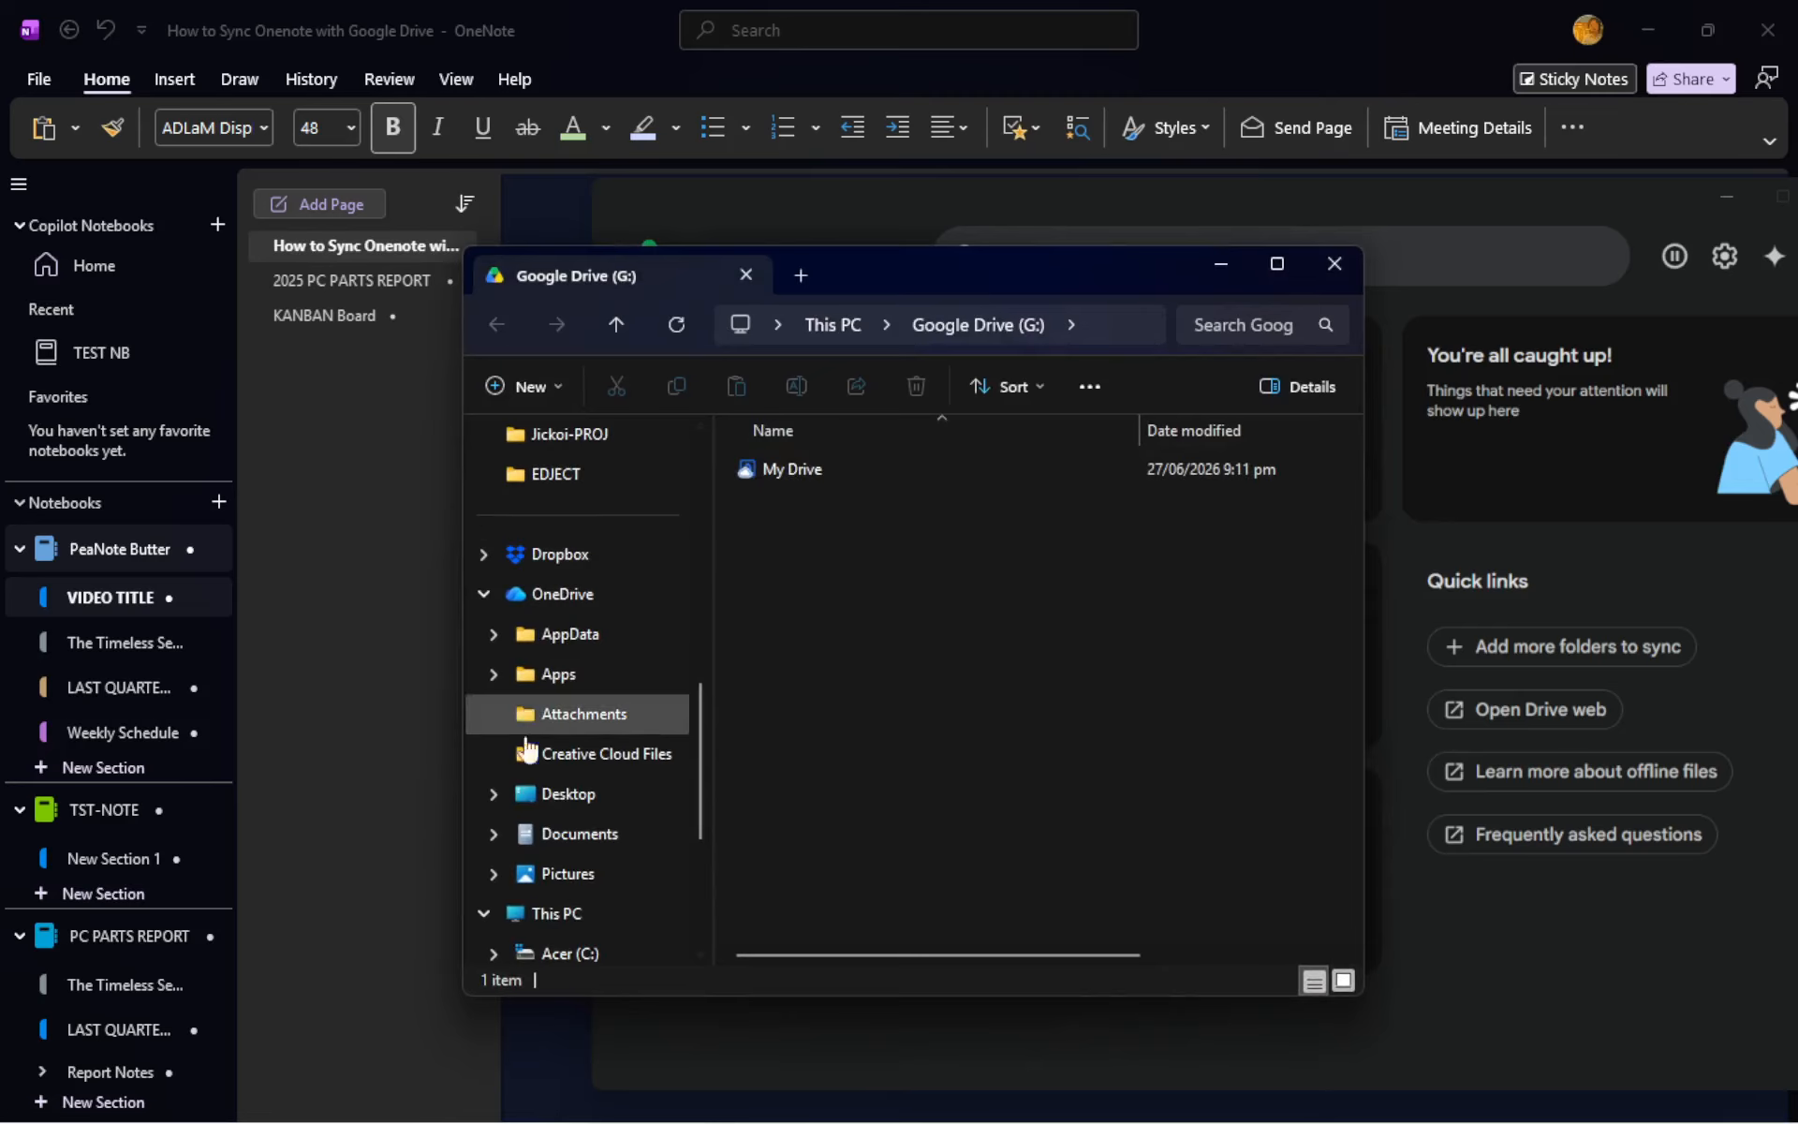
Locate the 16.0 backup folder on Local Disk (E:) in the file browser.
scroll(595, 766, down, 2)
scroll(597, 773, down, 2)
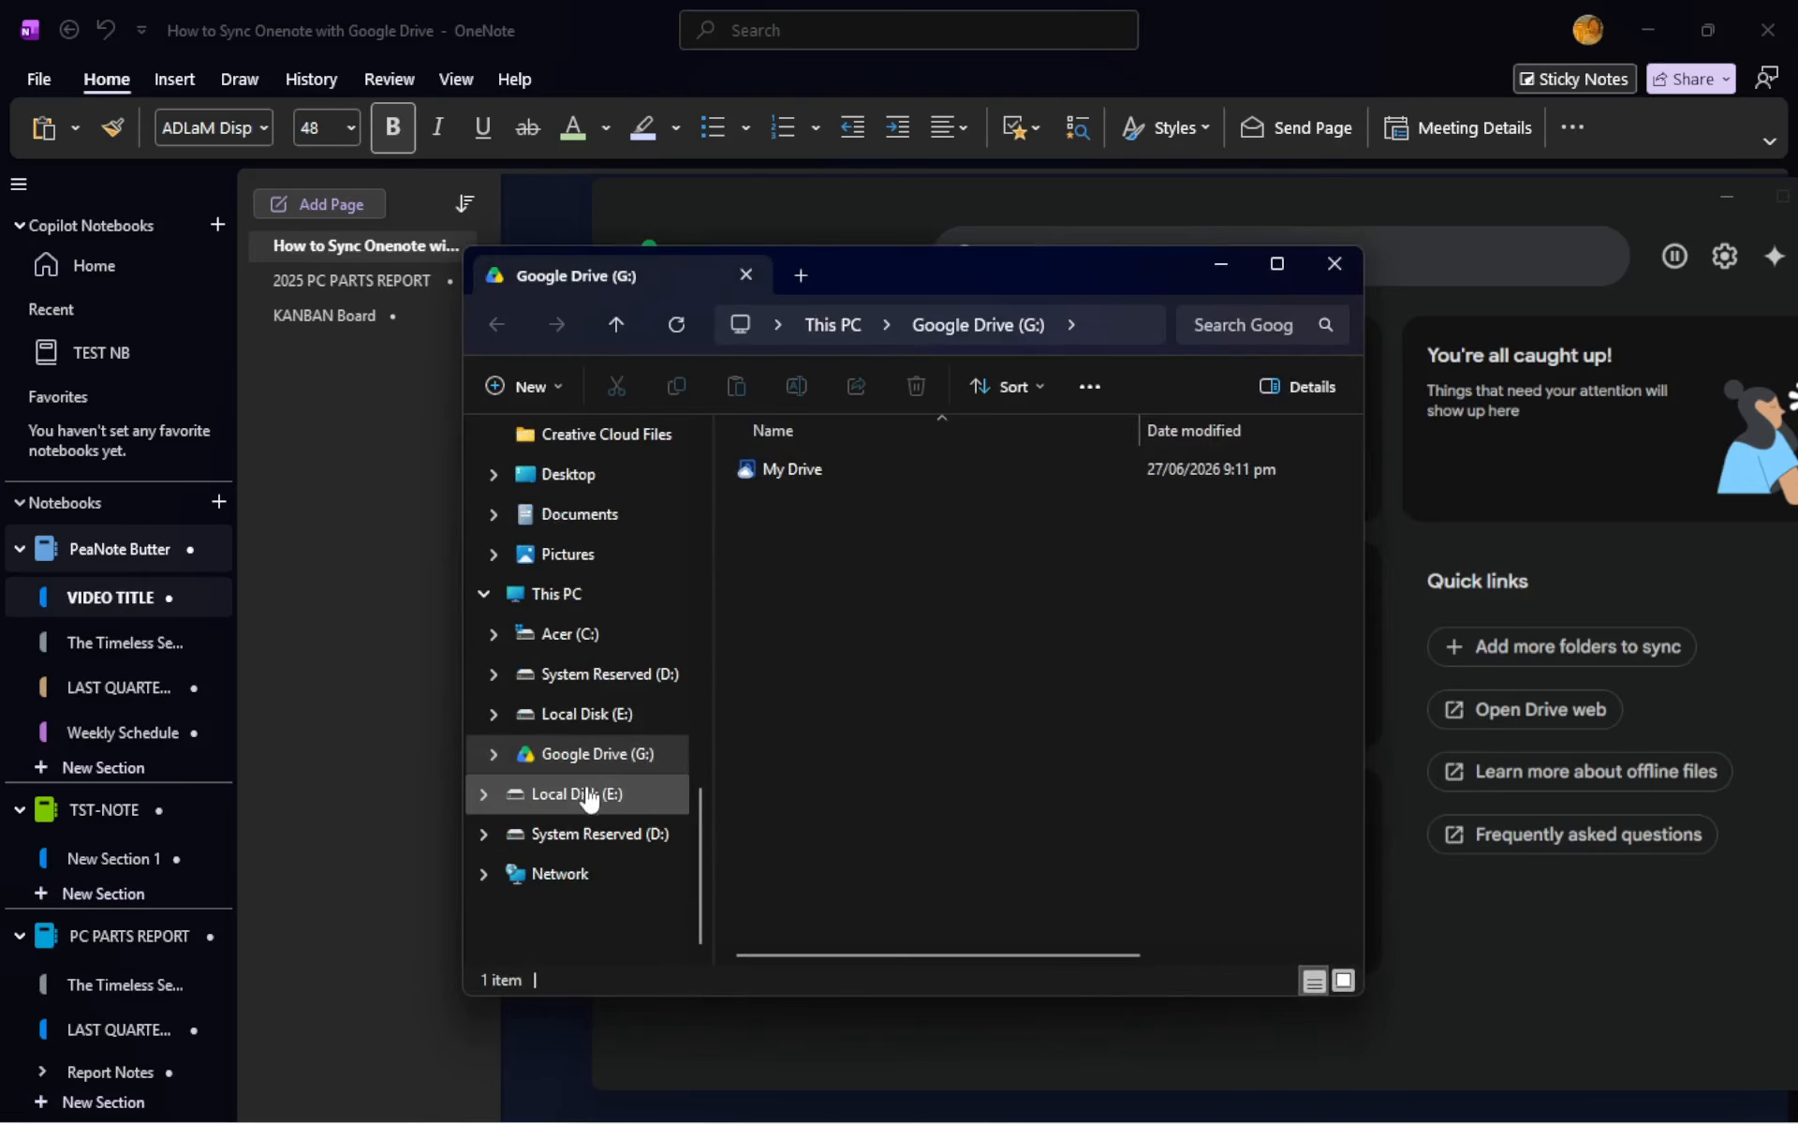
click(575, 796)
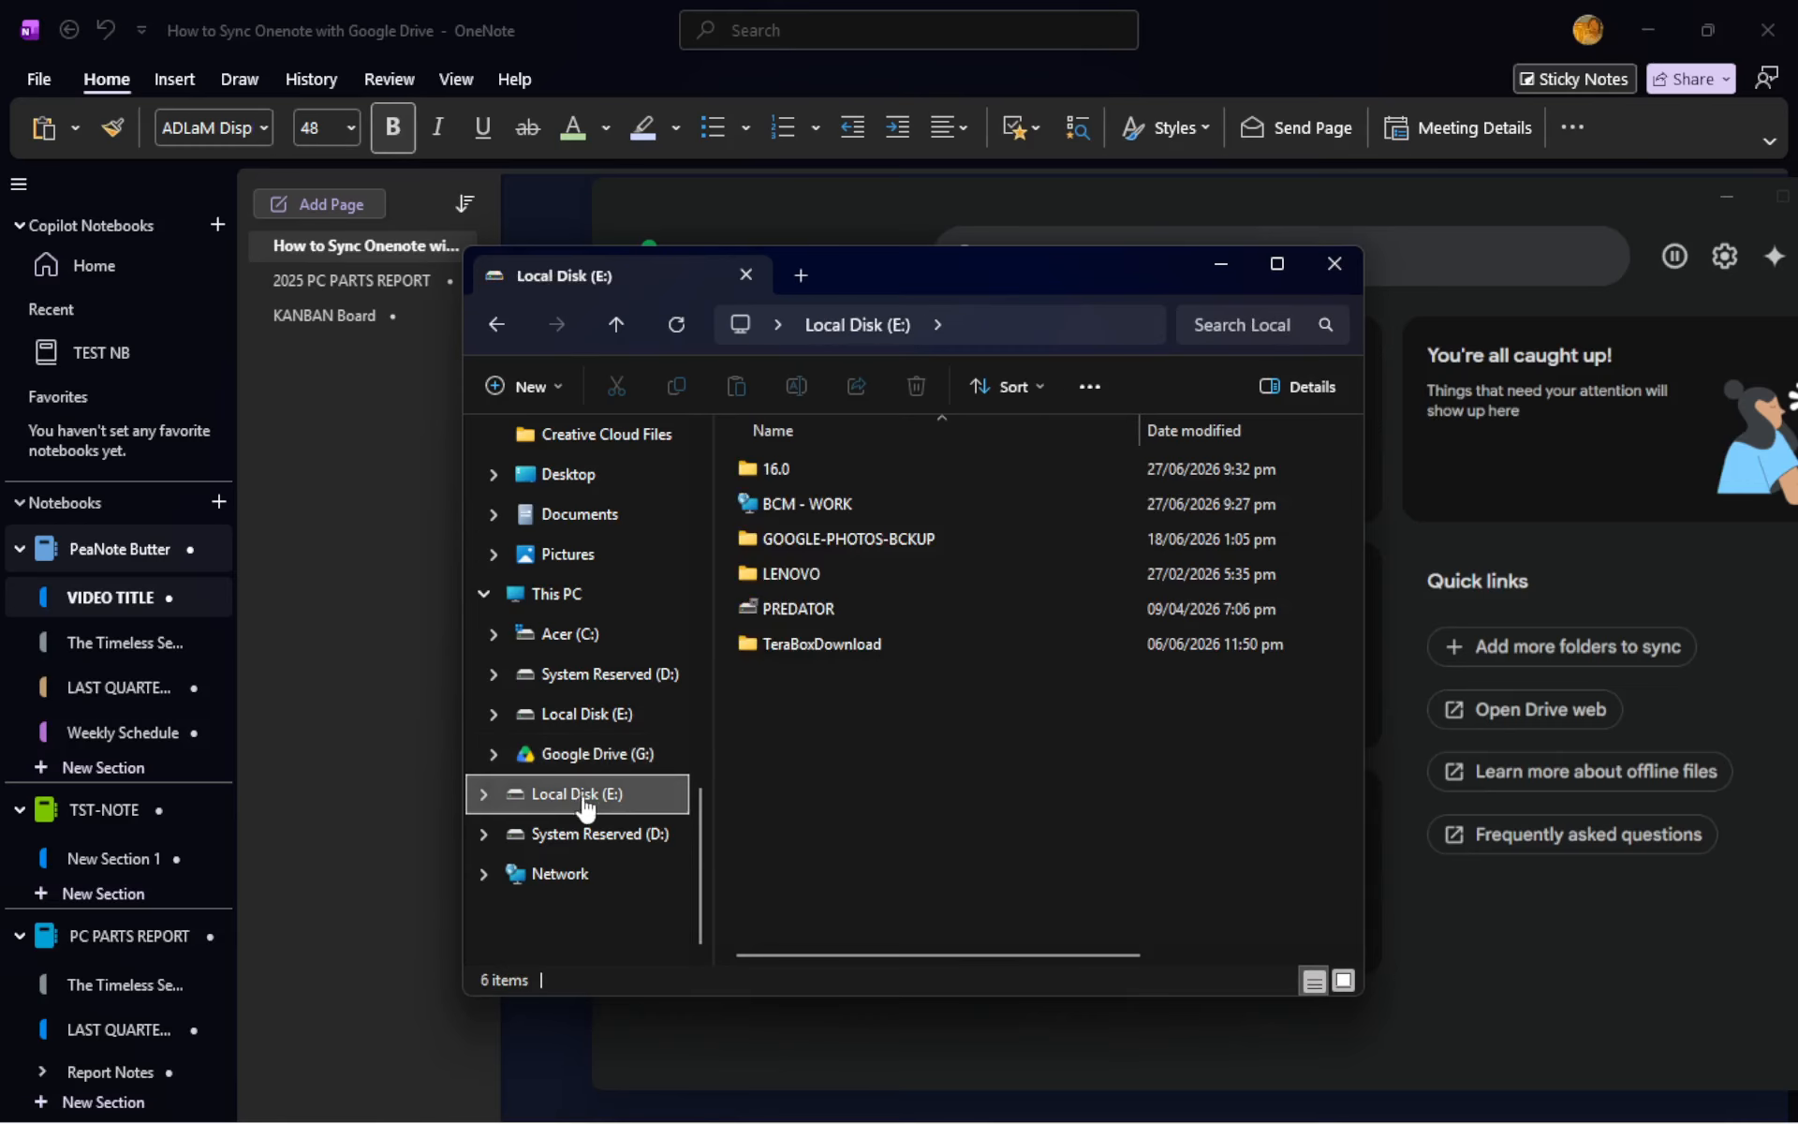
click(780, 470)
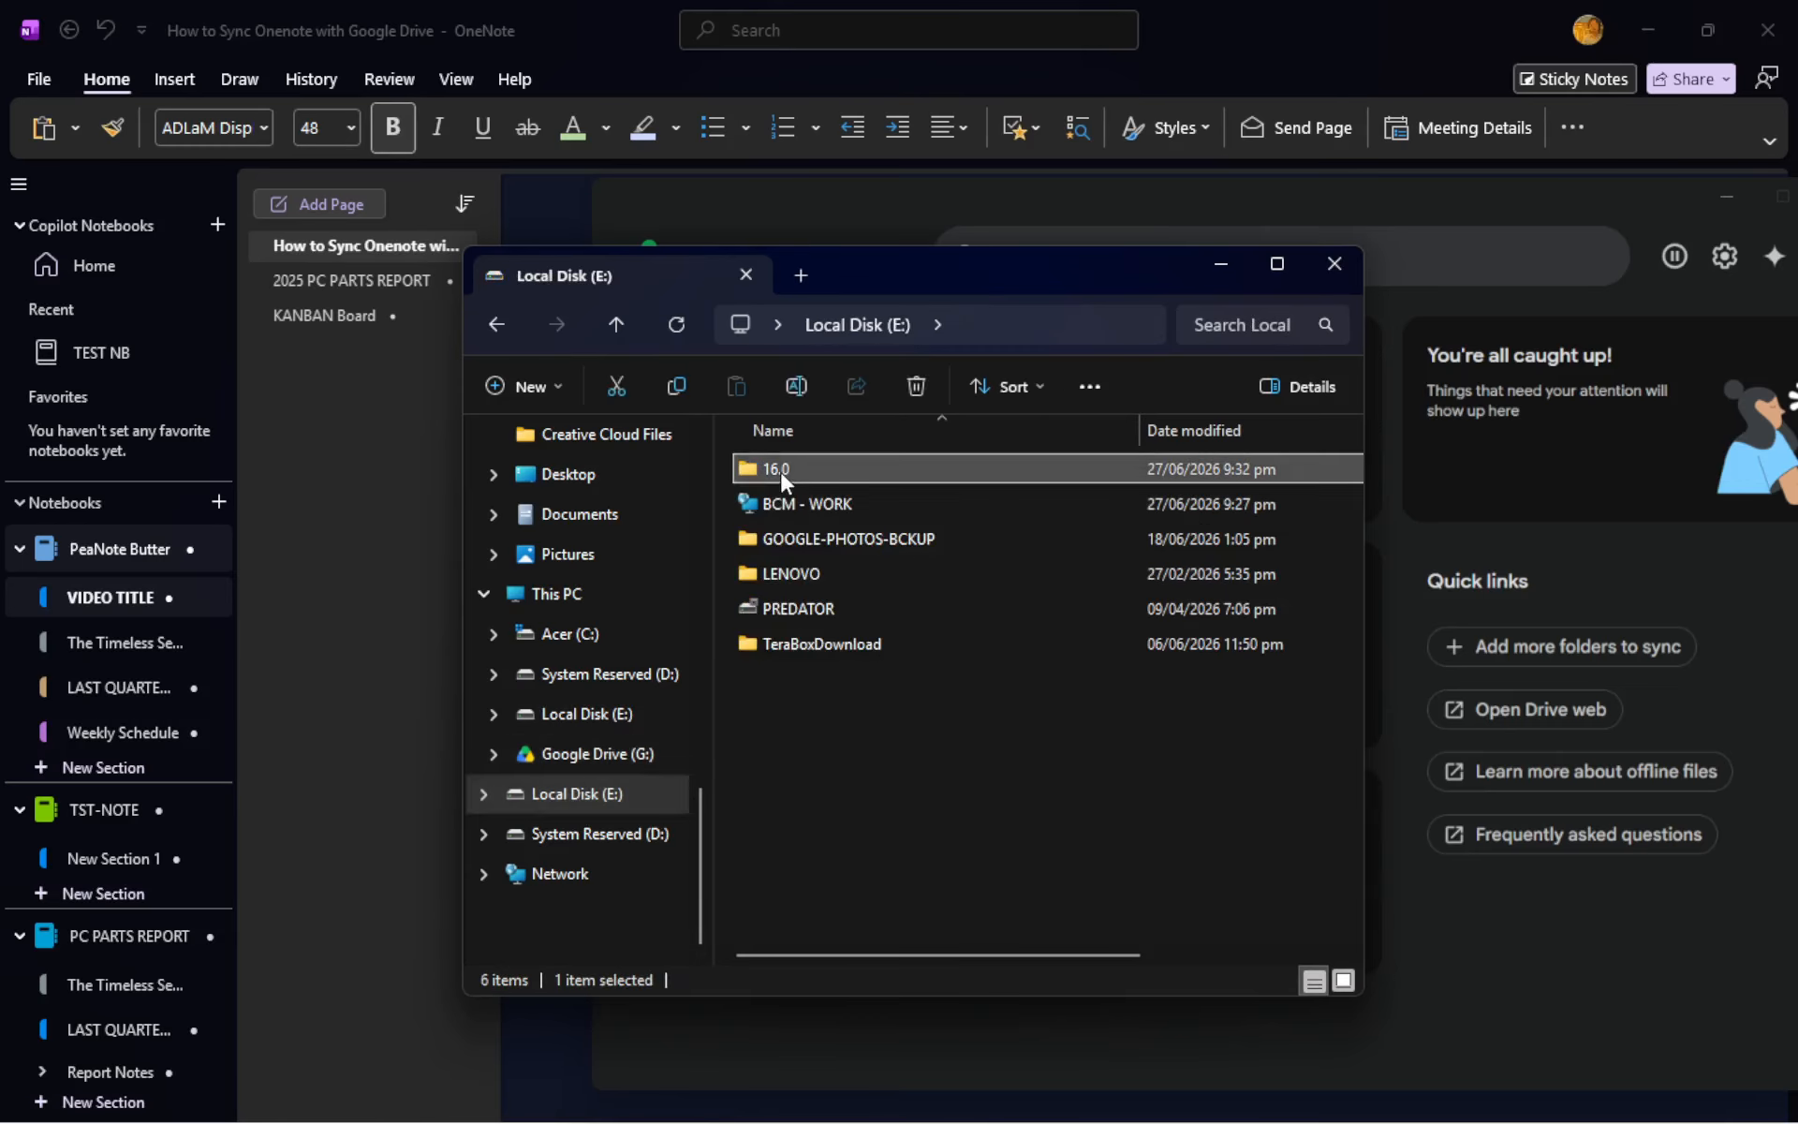
double_click(976, 470)
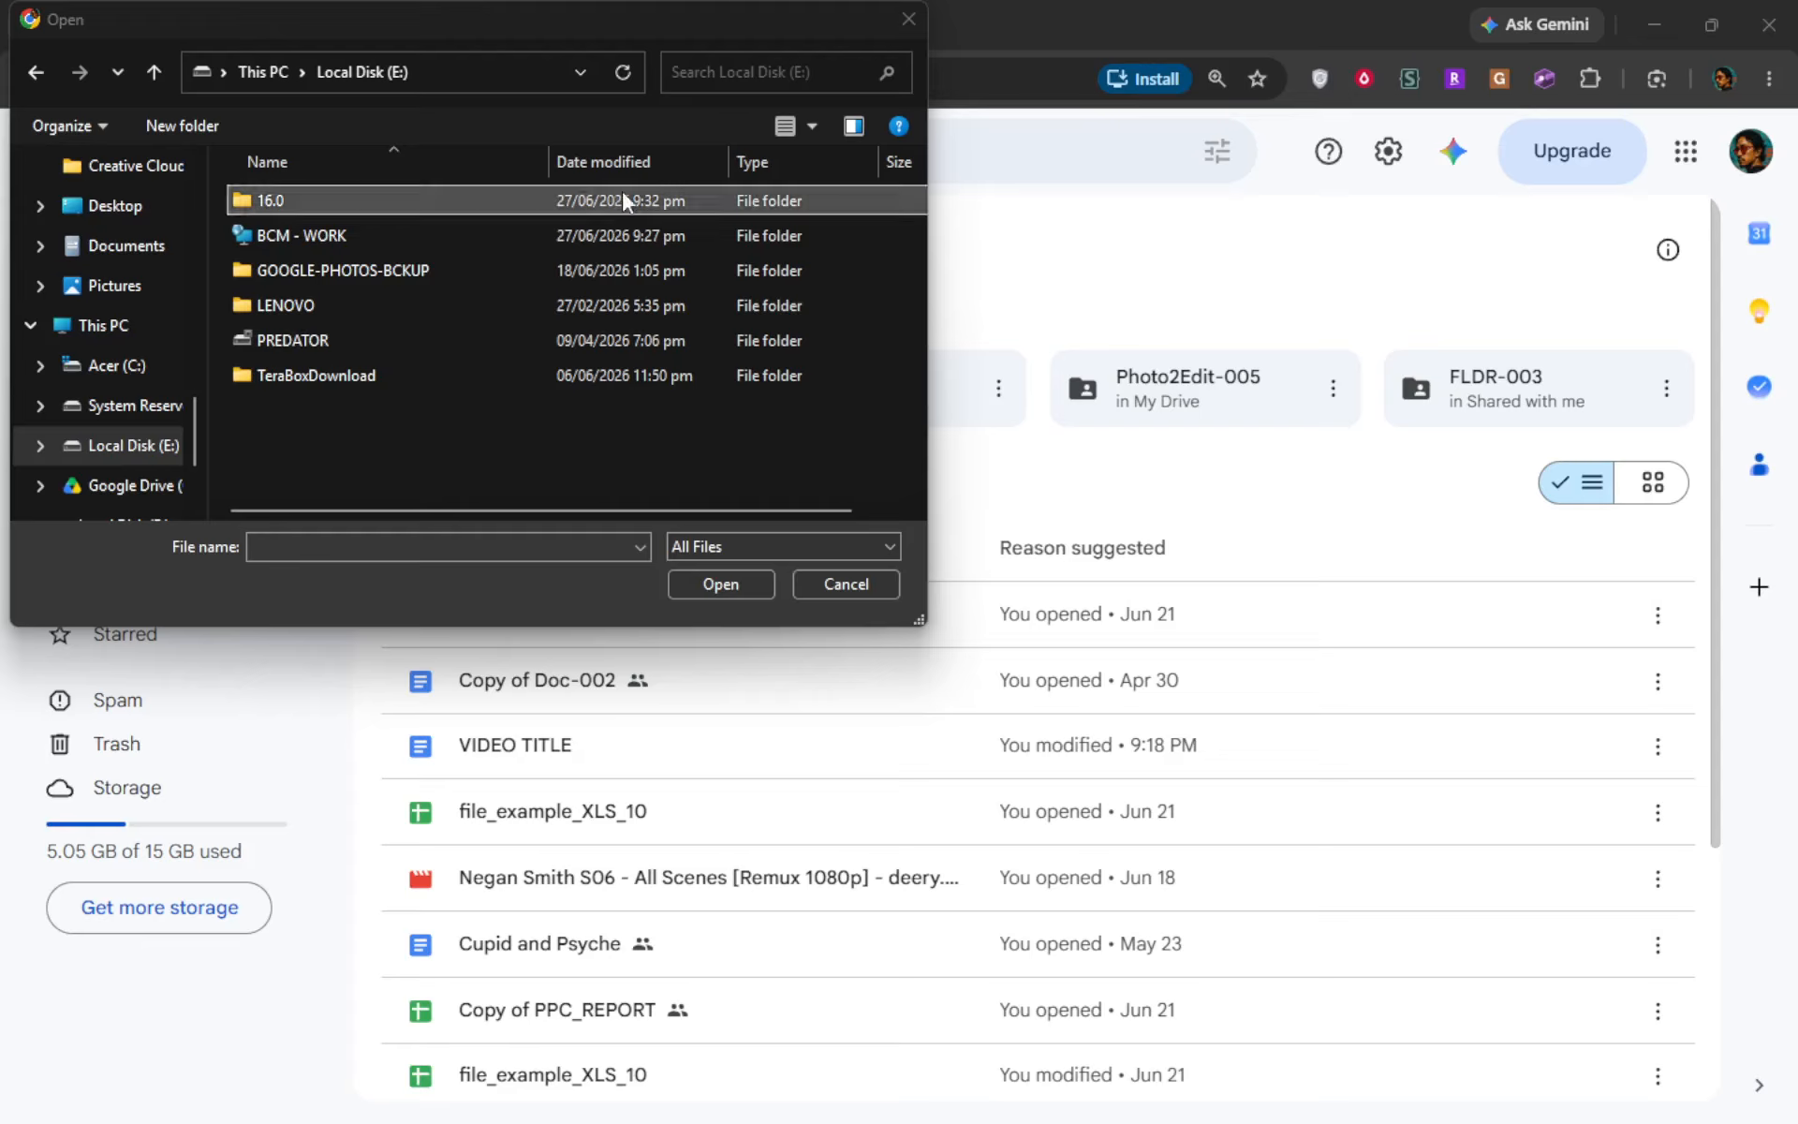
Try to choose the PC PARTS REPORT folder in E:\16.0\Backup for a Google Drive file upload, and cancel the selection.
double_click(312, 197)
double_click(345, 199)
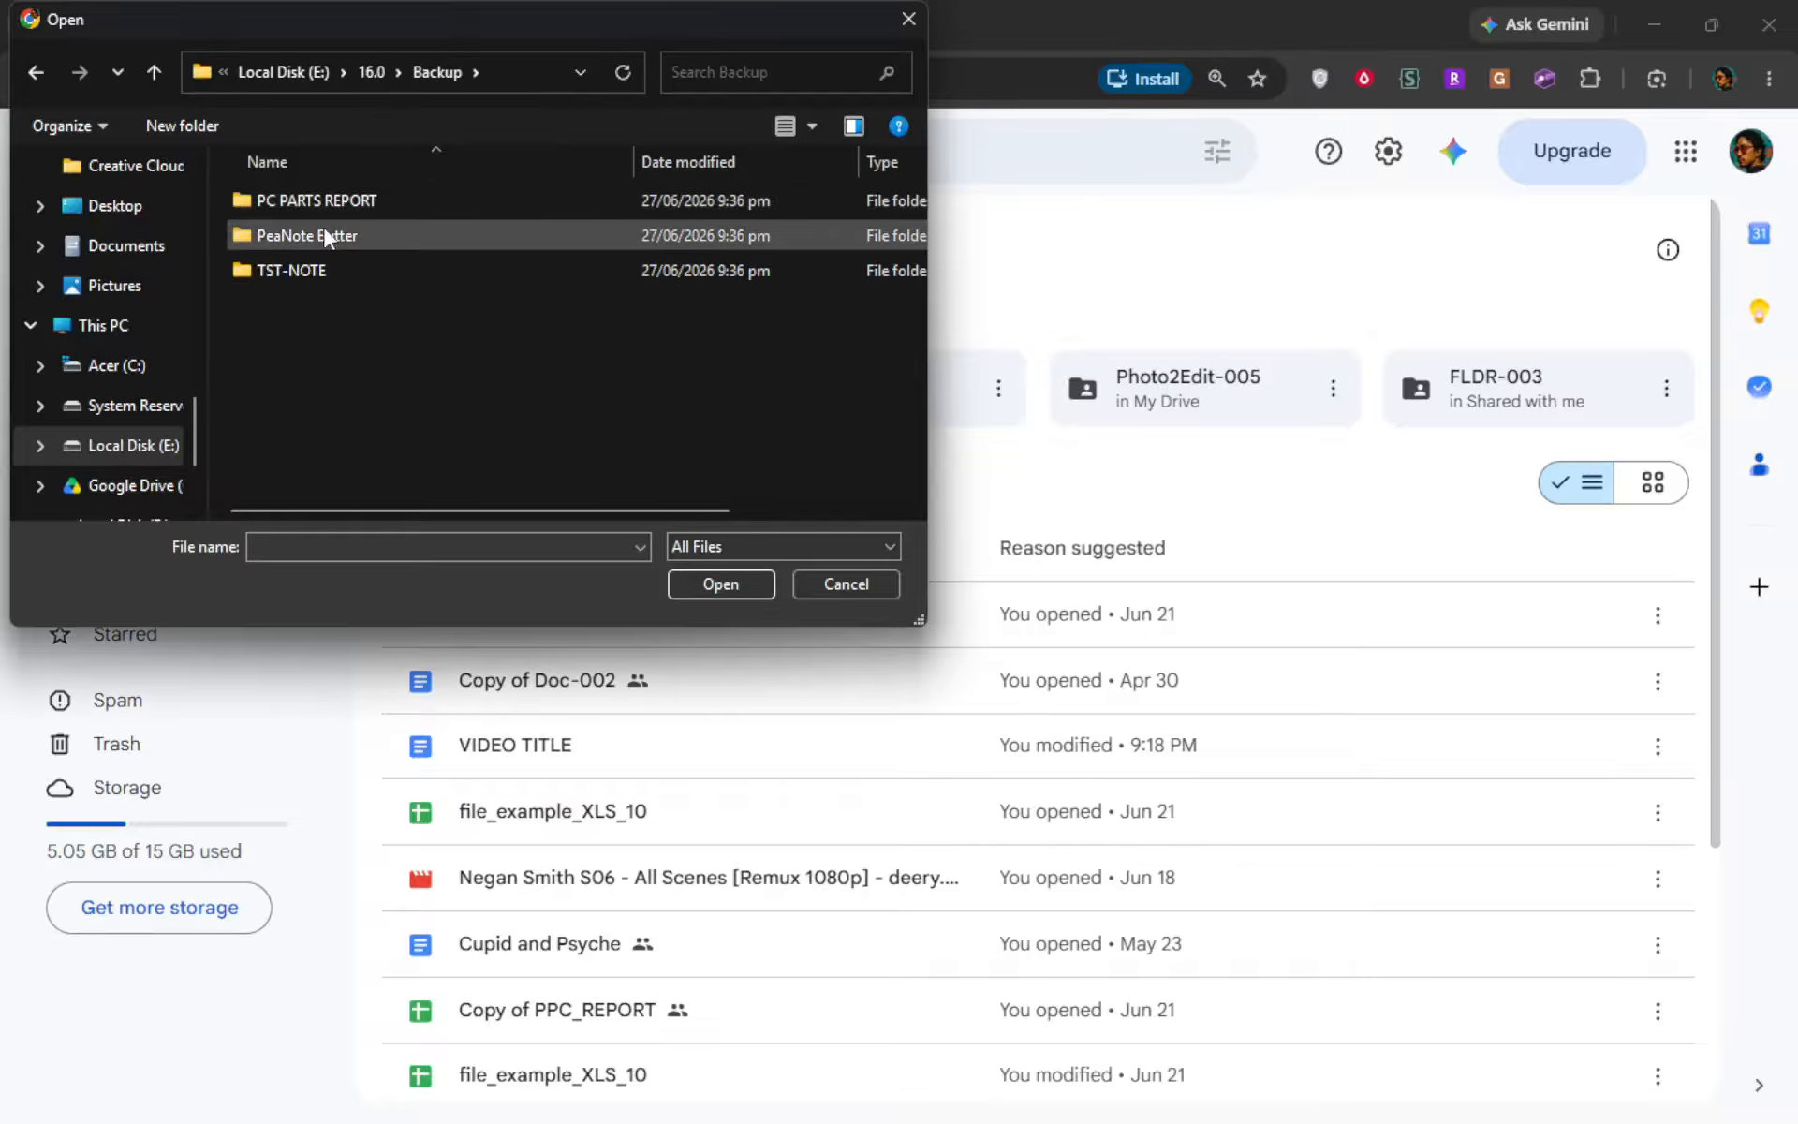
click(154, 72)
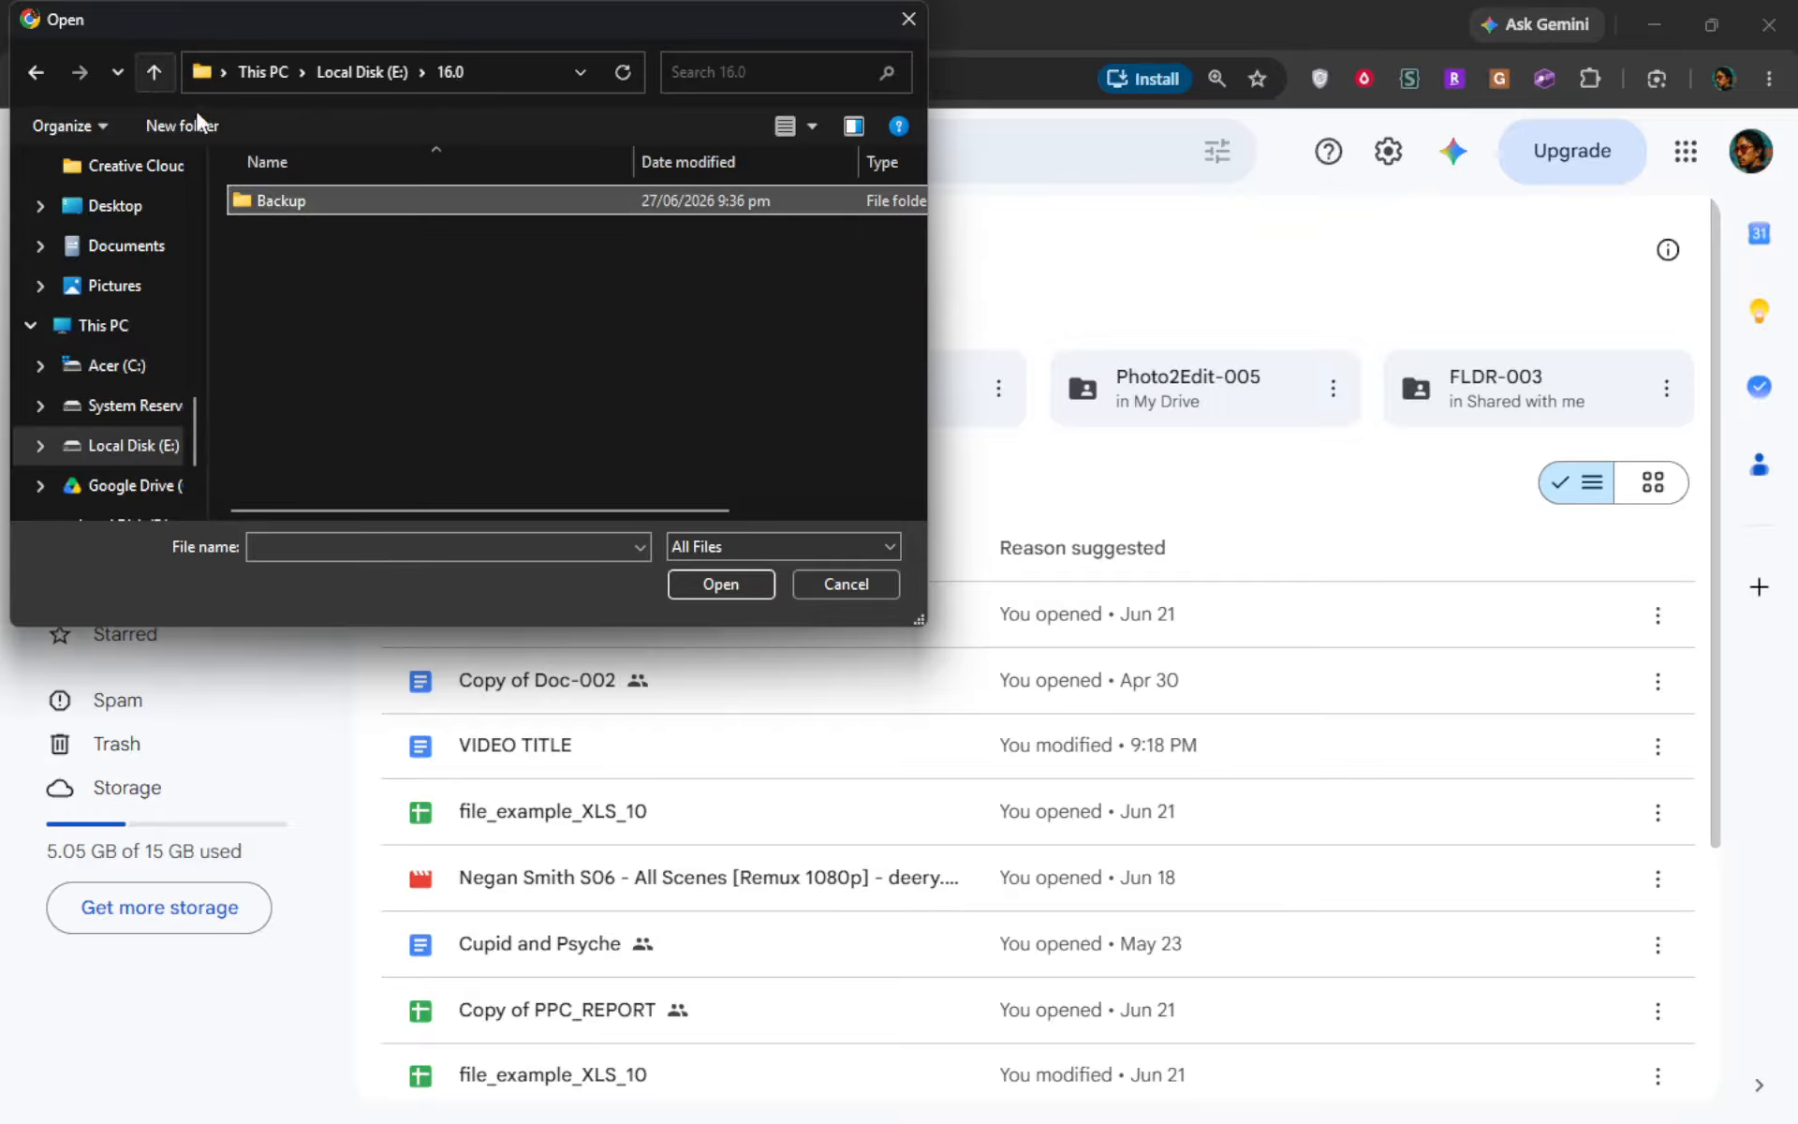
double_click(280, 201)
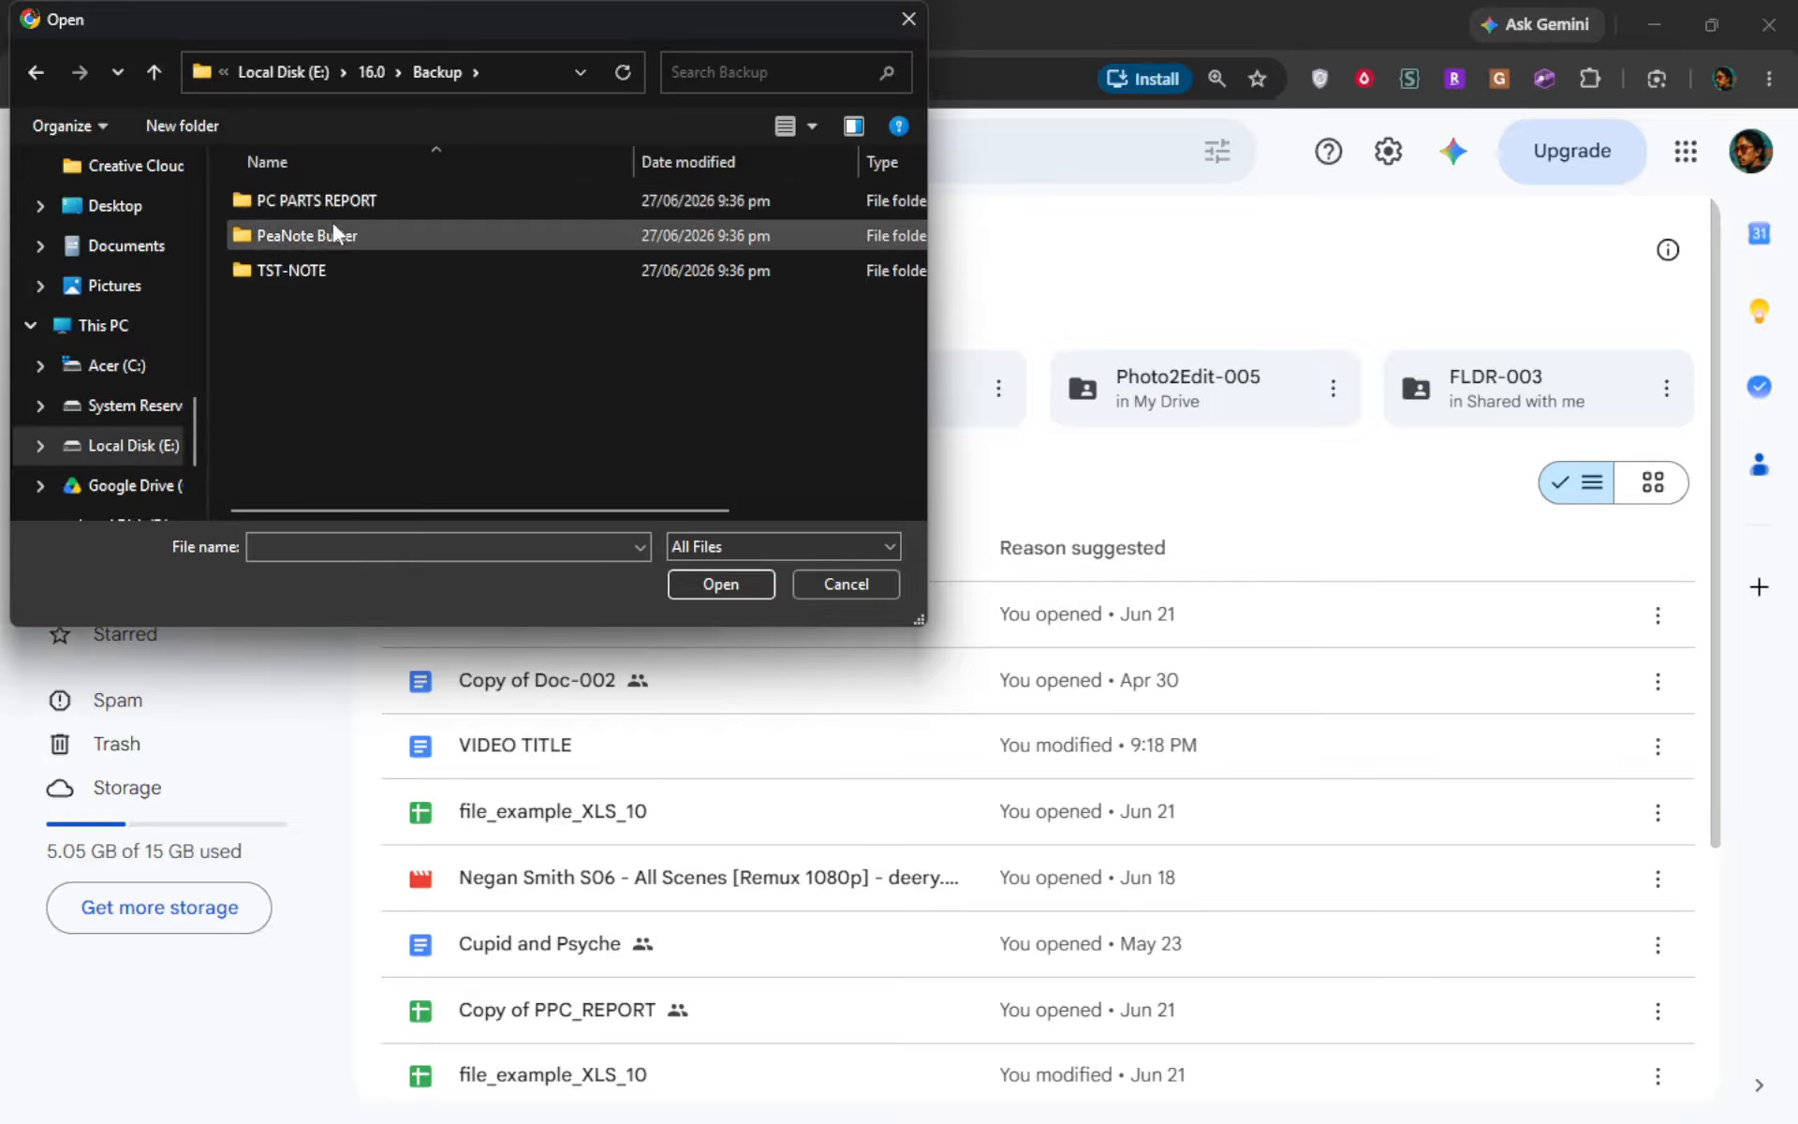
click(715, 575)
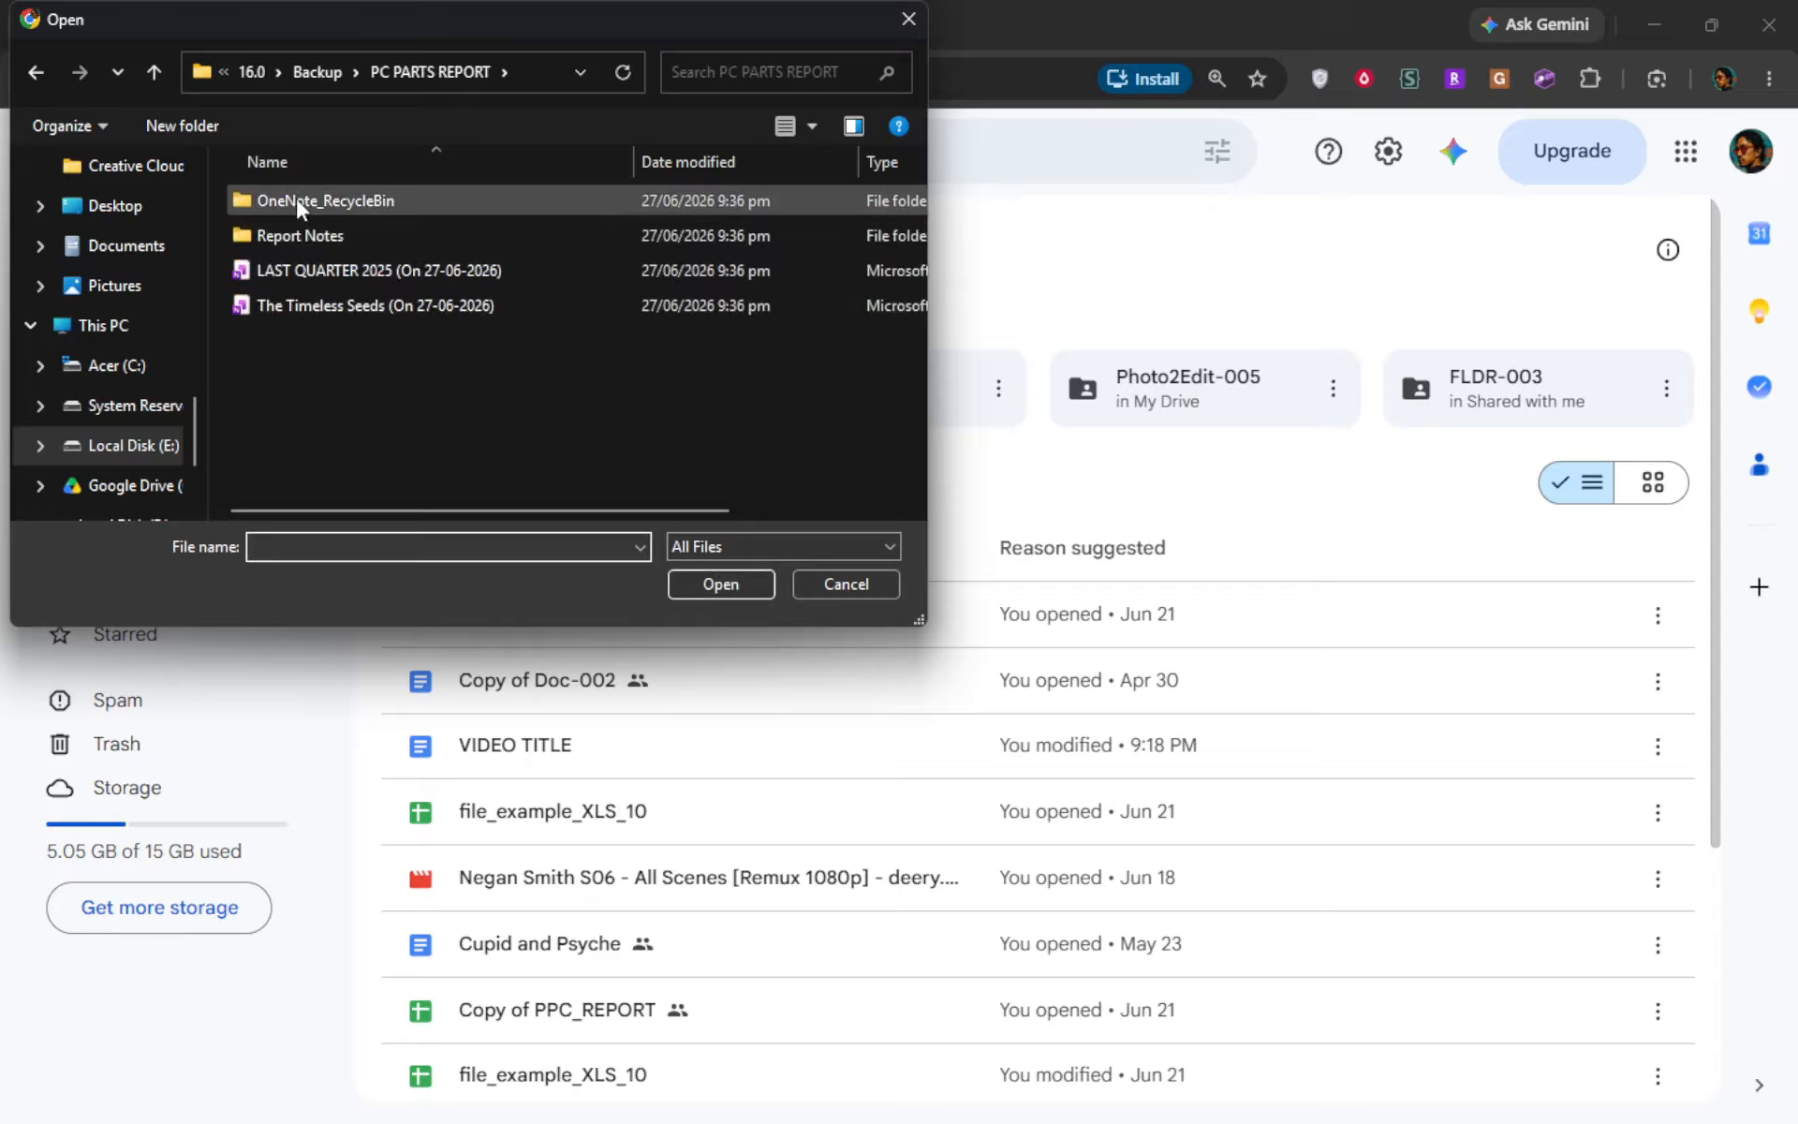
click(824, 586)
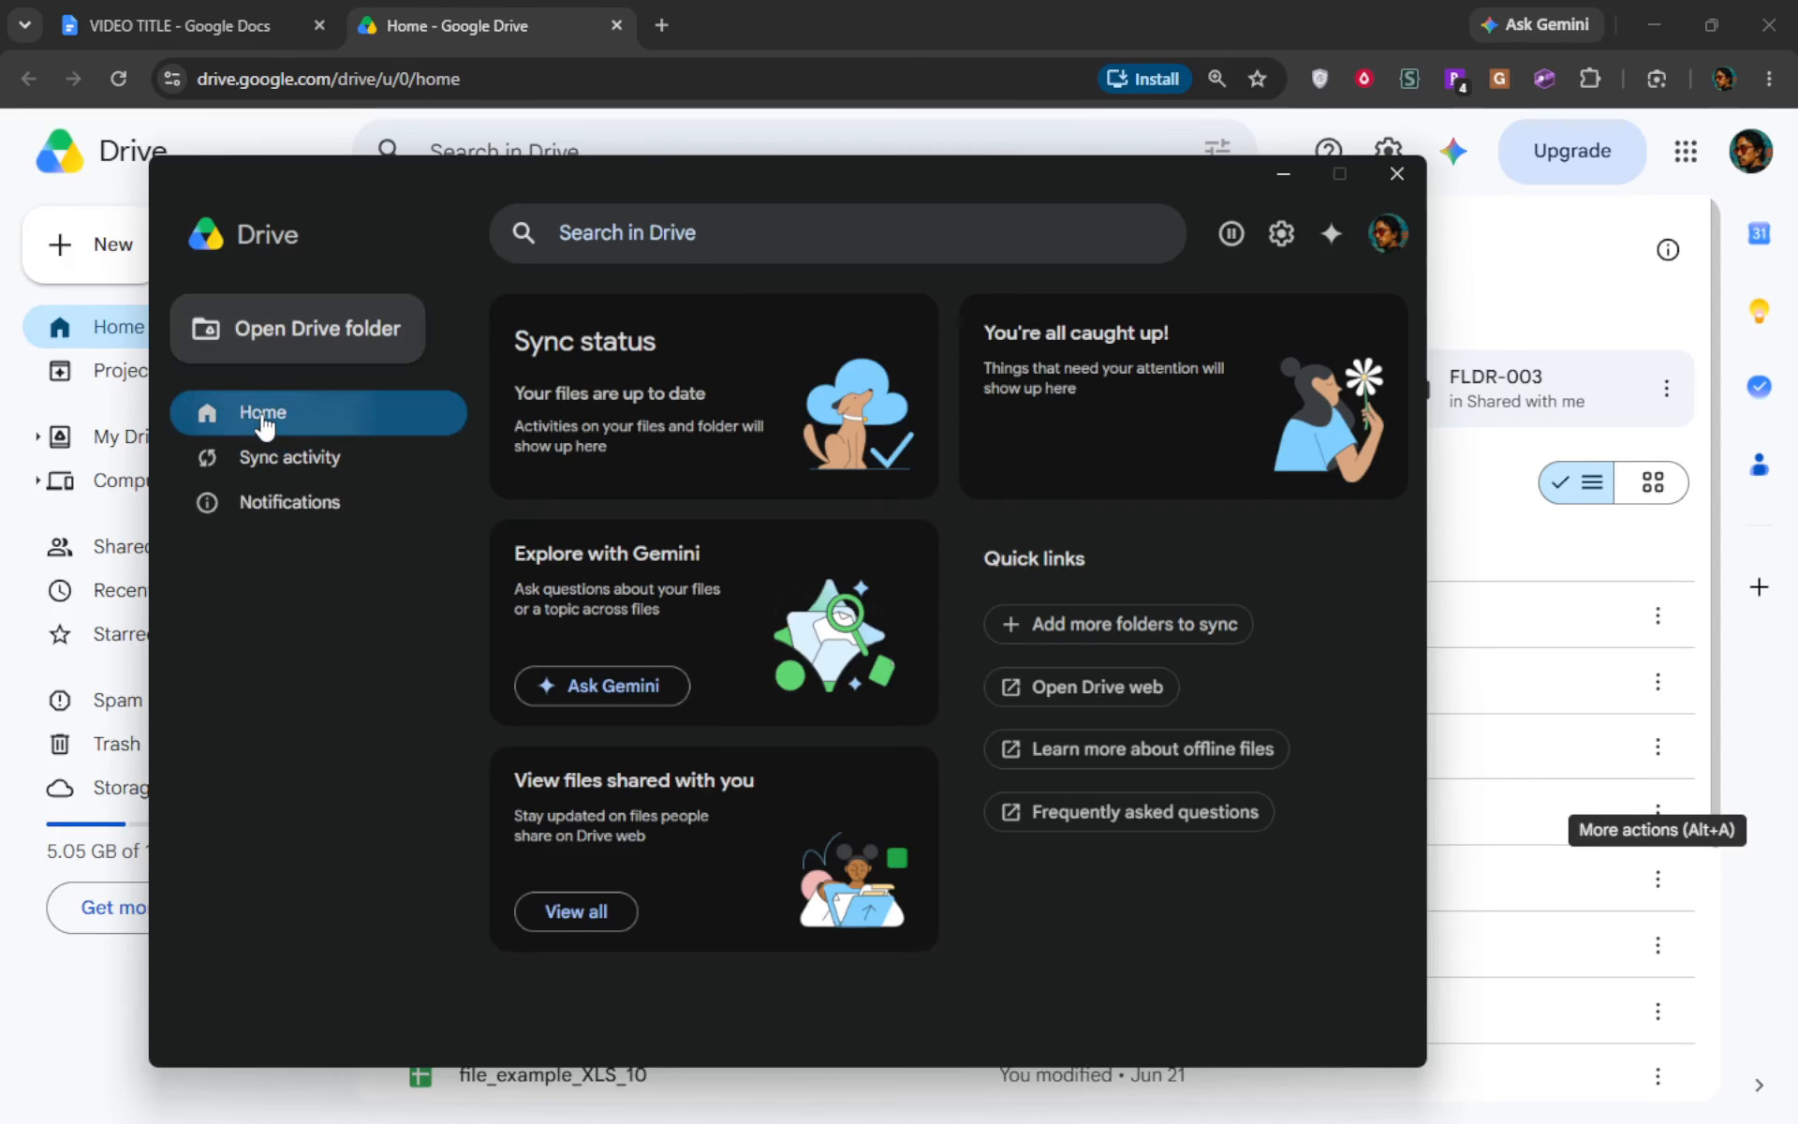
View the Drive folder (G:) from Google Drive for desktop, and minimize both windows.
click(312, 342)
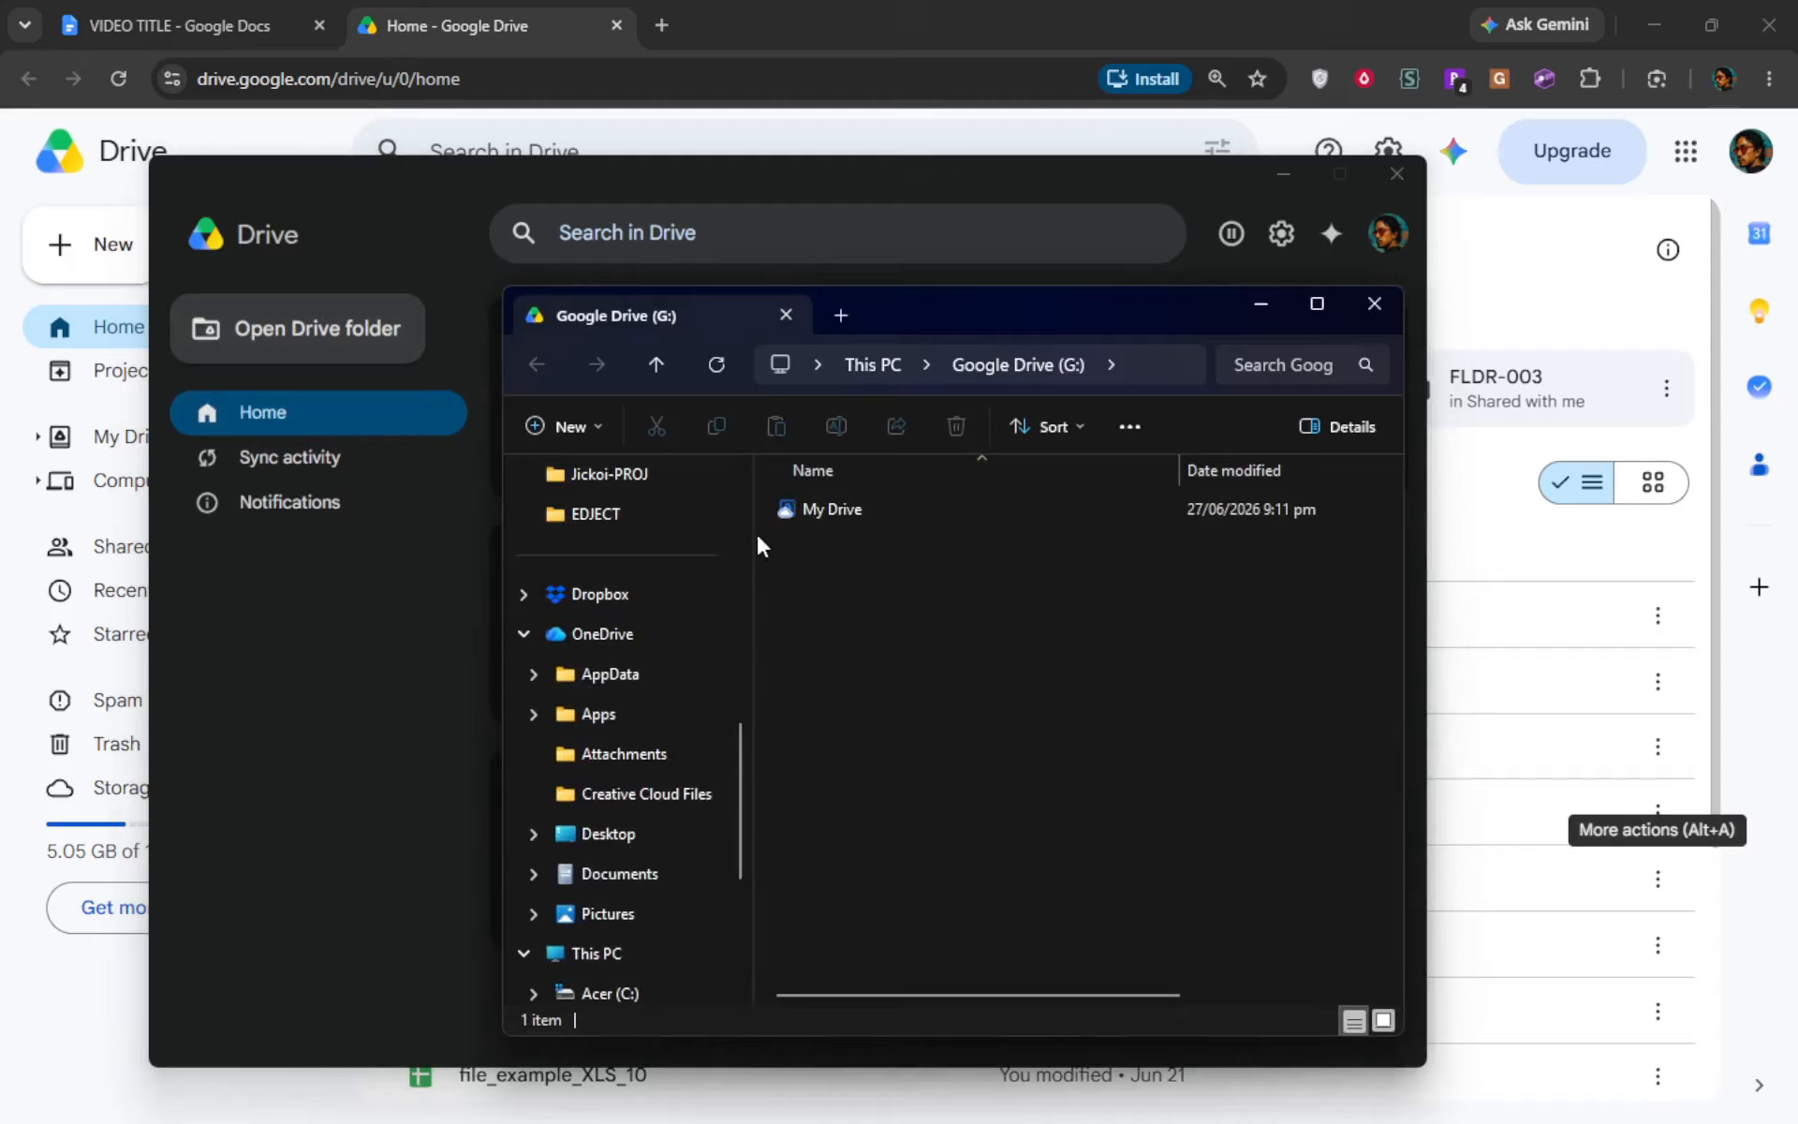
click(1283, 176)
click(1283, 176)
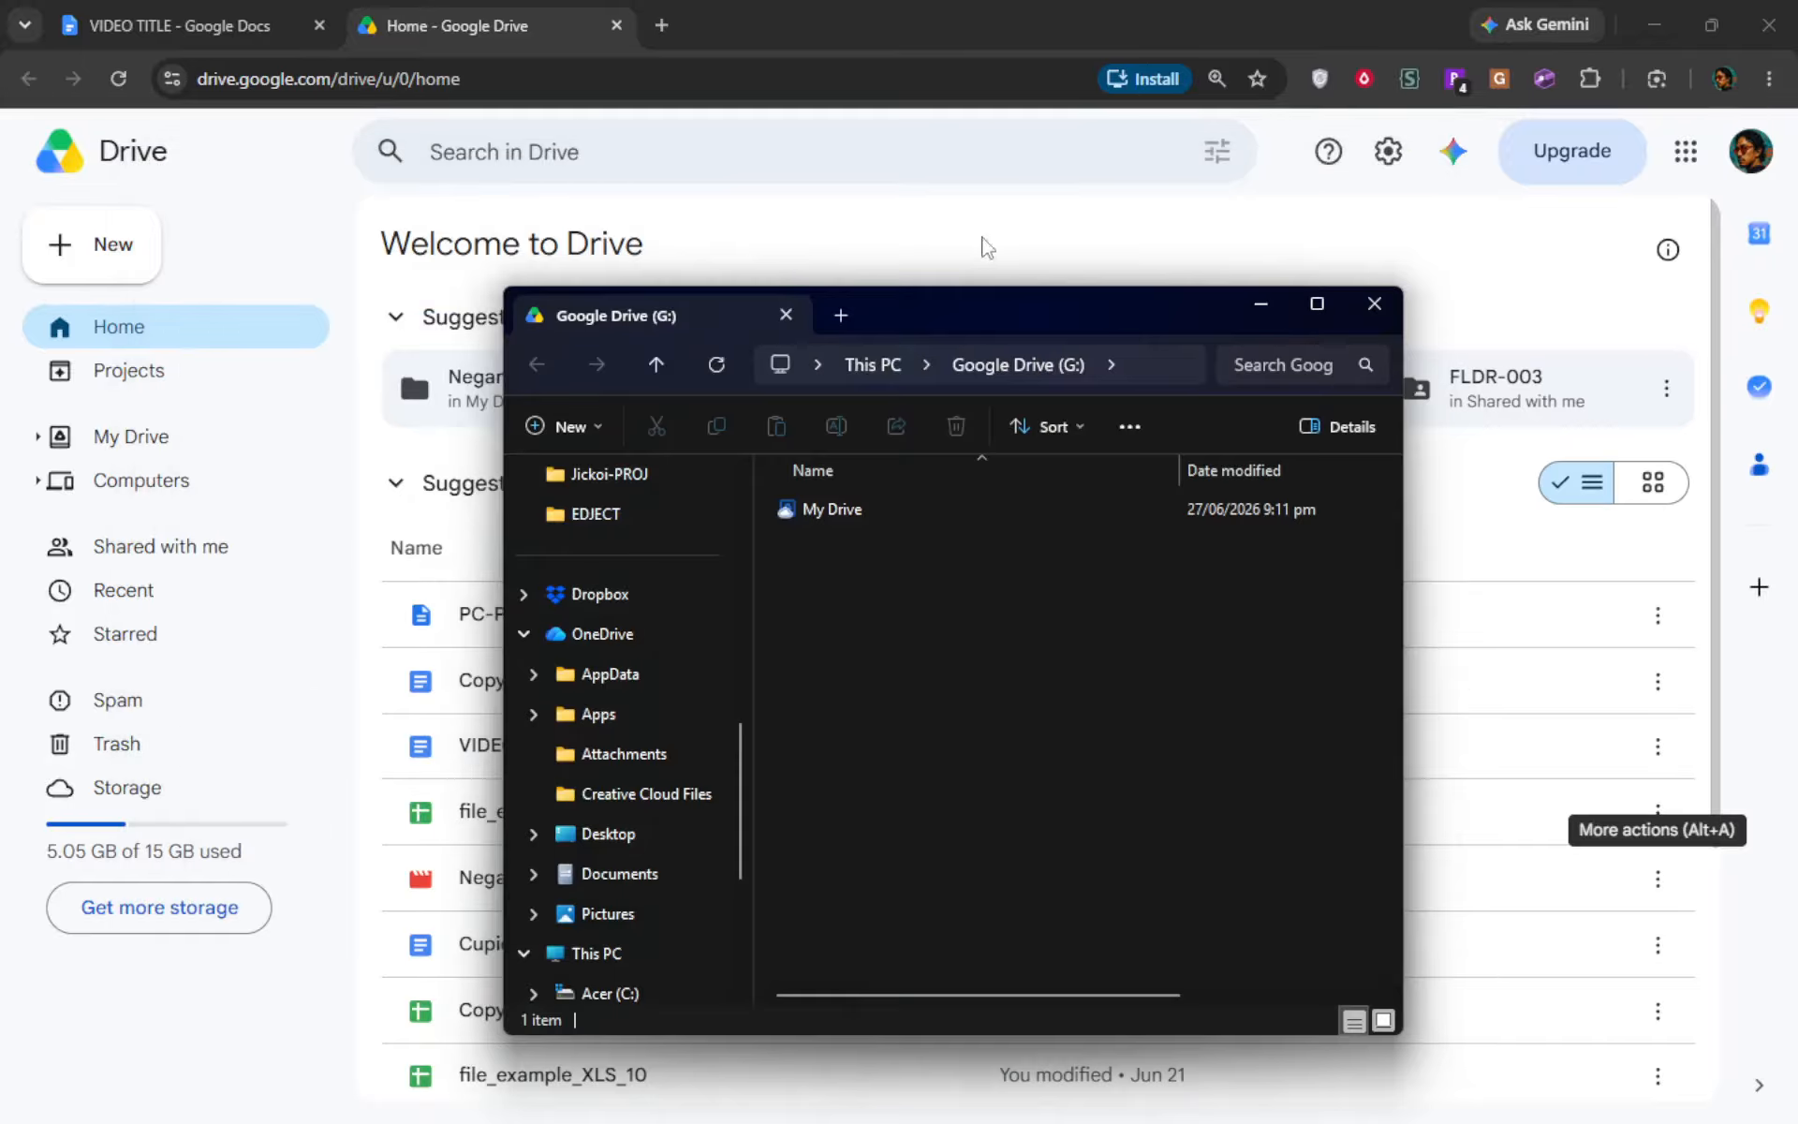
click(1263, 302)
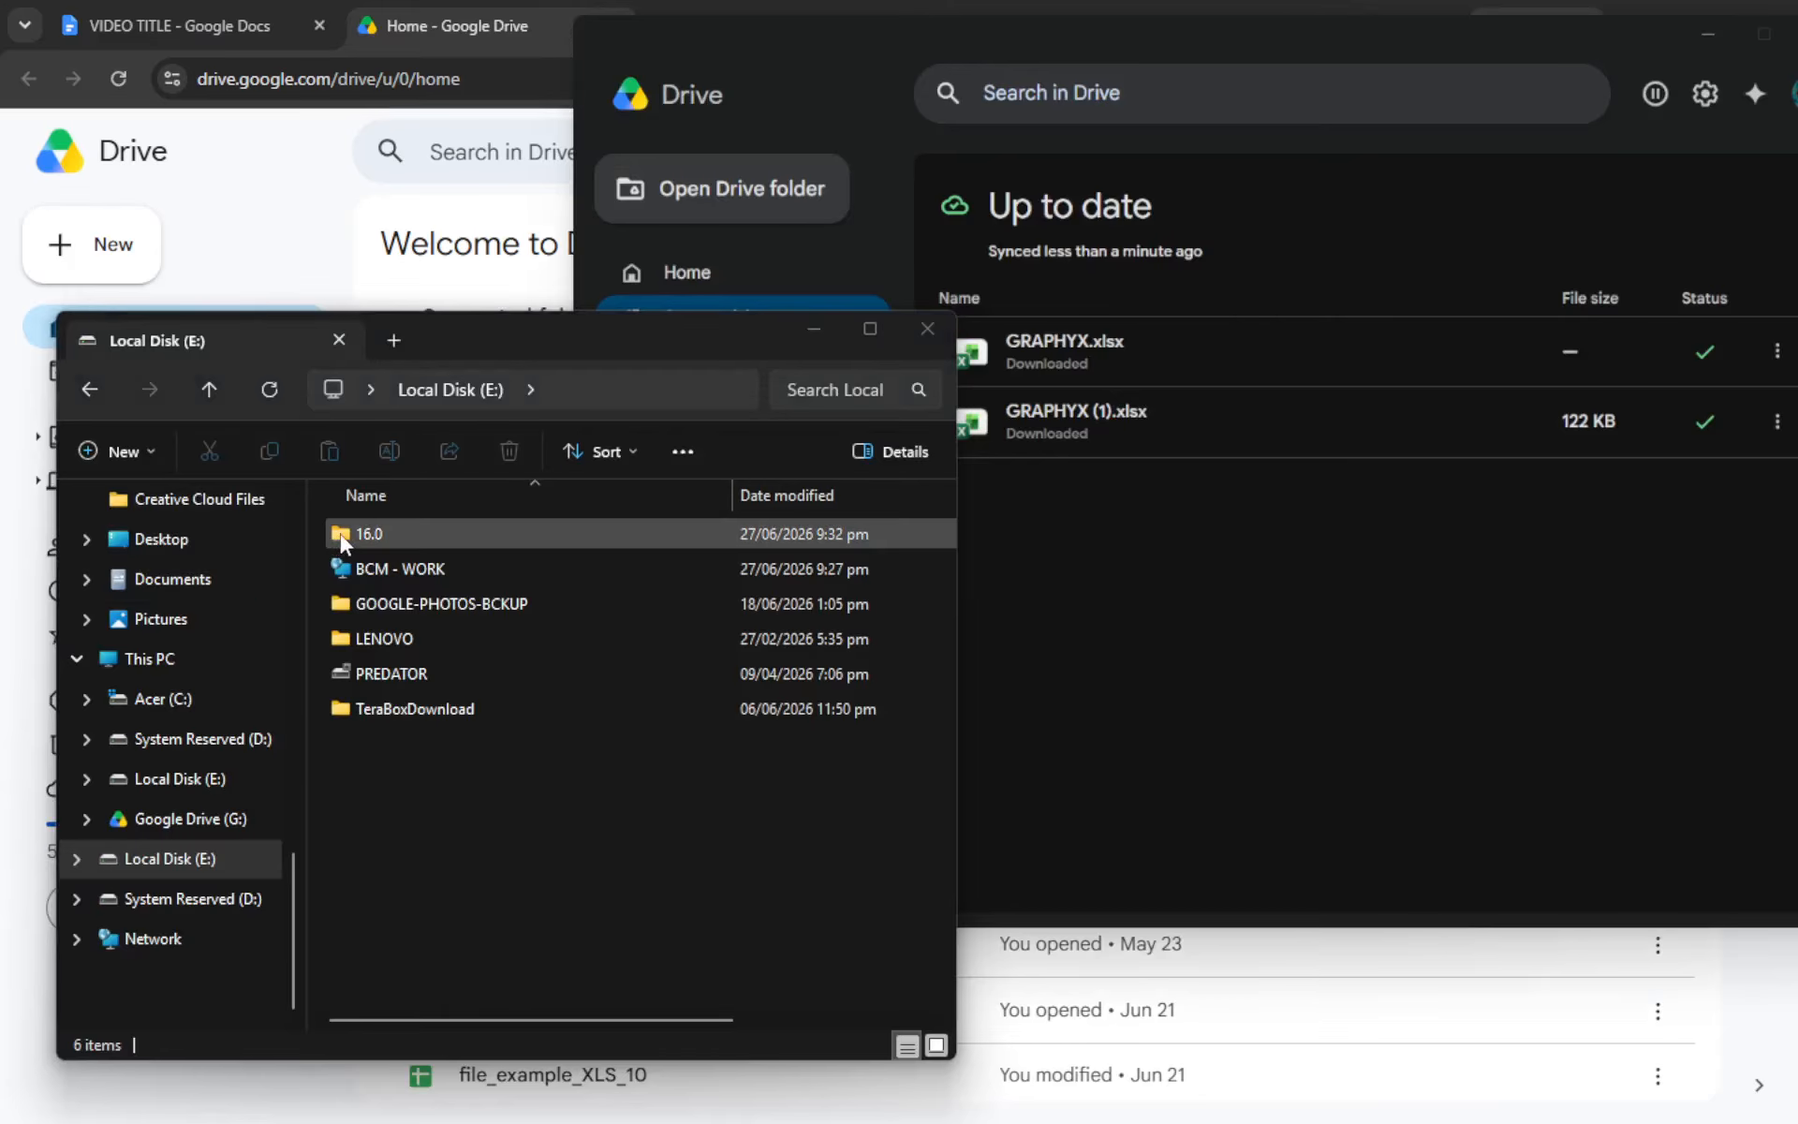
Try to drop the 16.0 folder from Local Disk (E:) onto the Google Drive for desktop Home page, and minimize the folder window.
click(399, 541)
drag(423, 532, 518, 530)
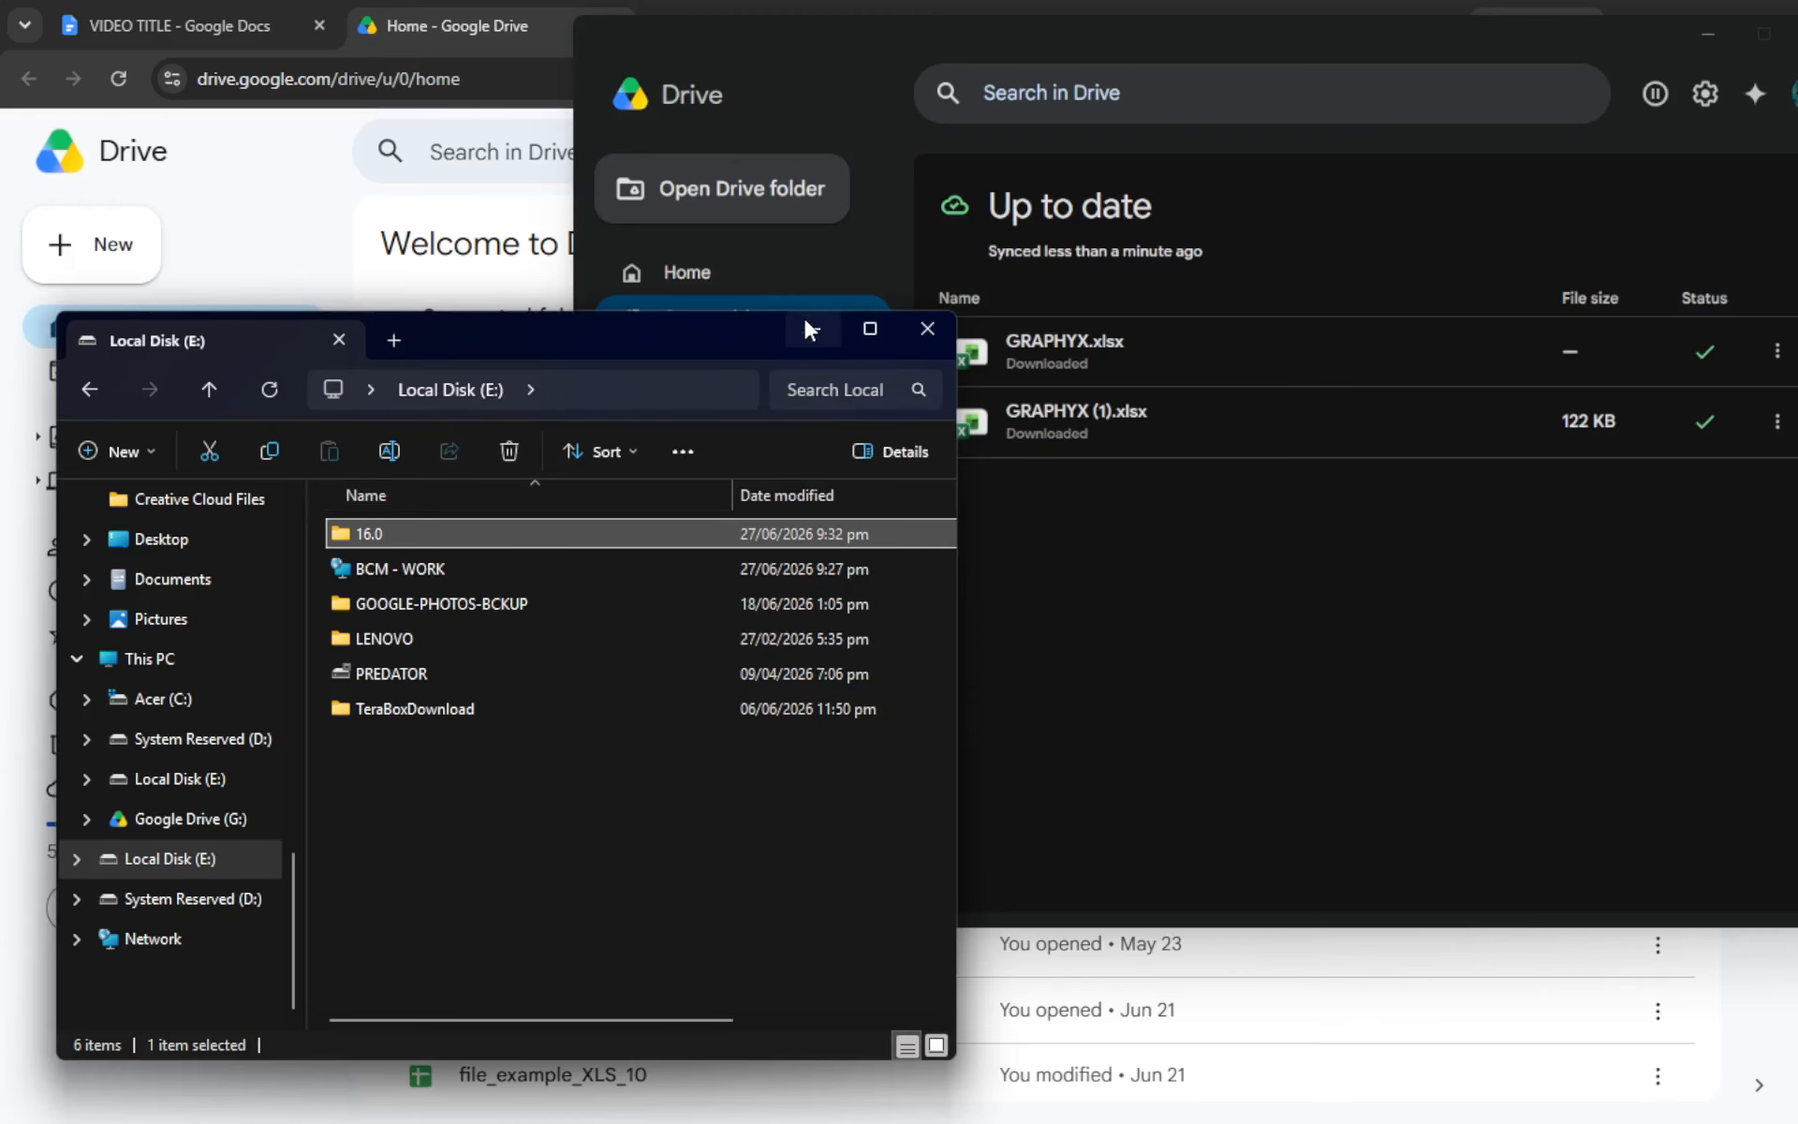
drag(731, 337, 967, 843)
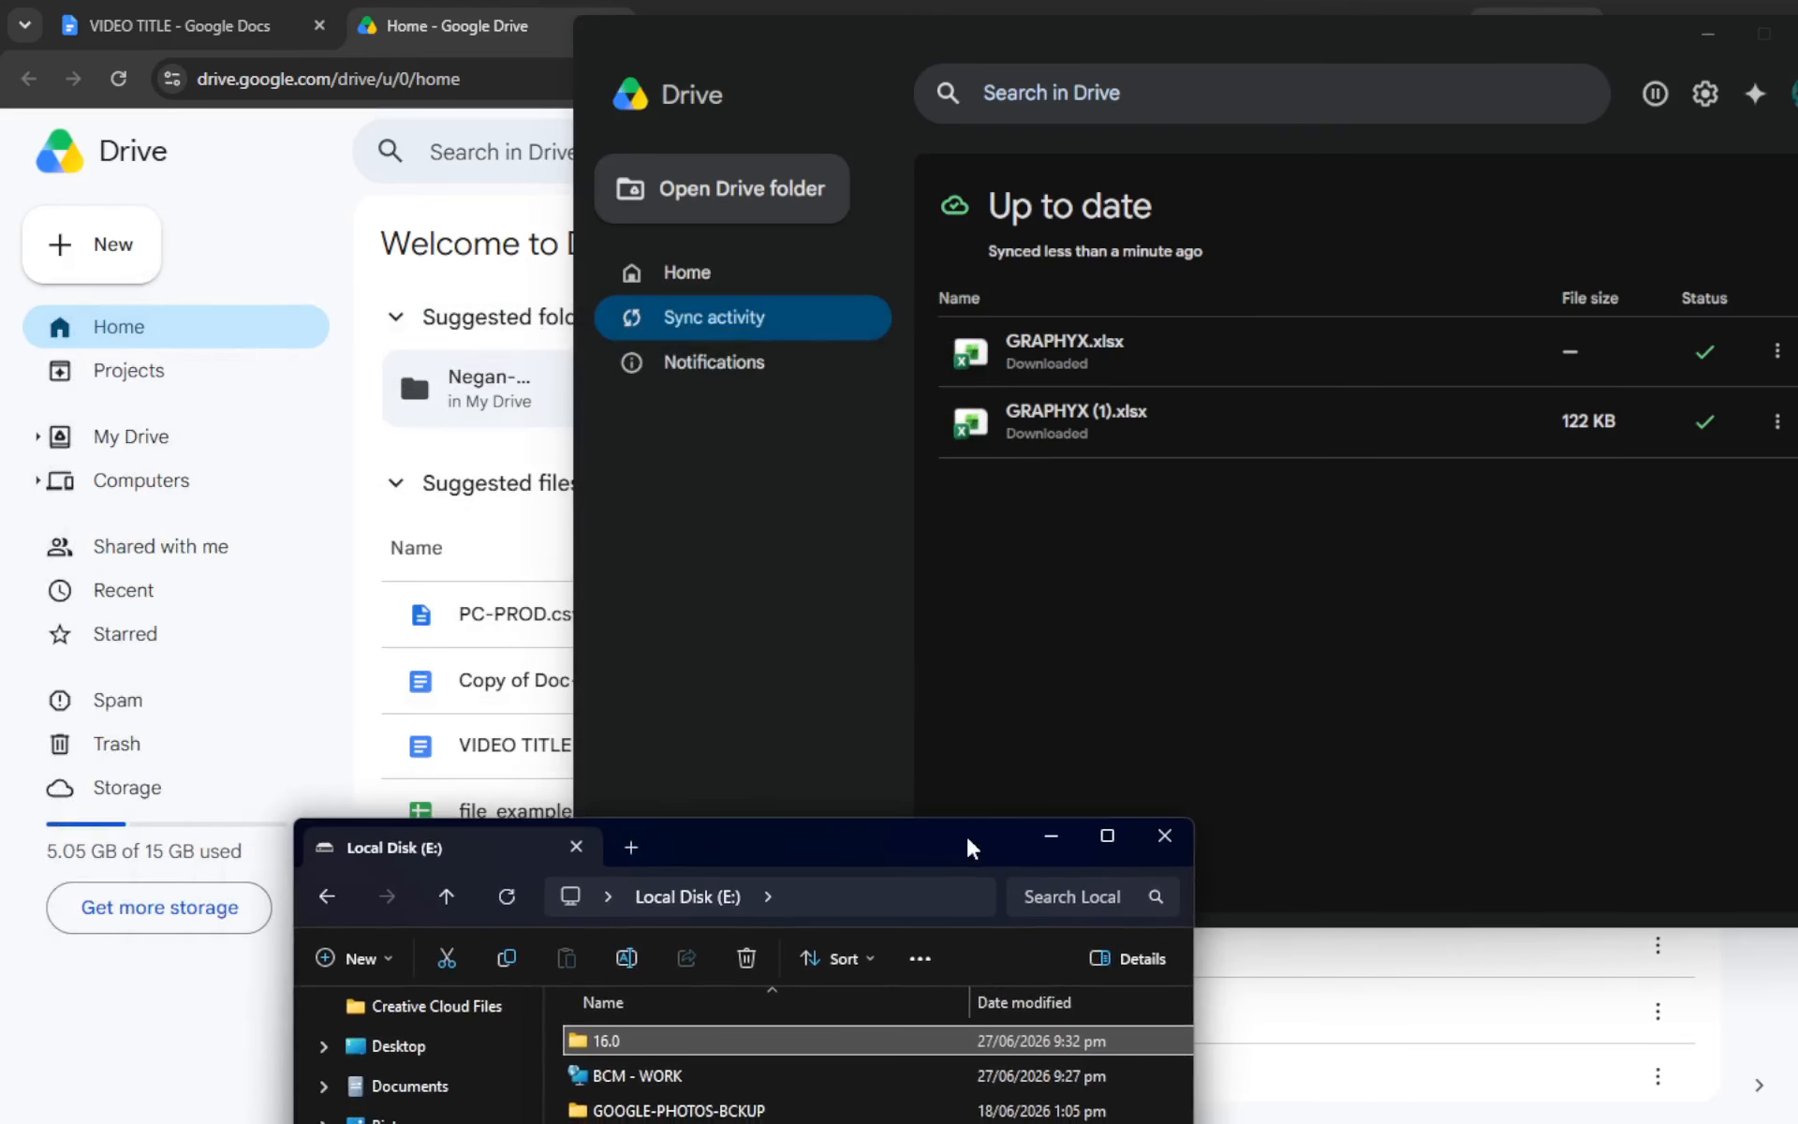
click(718, 275)
click(718, 274)
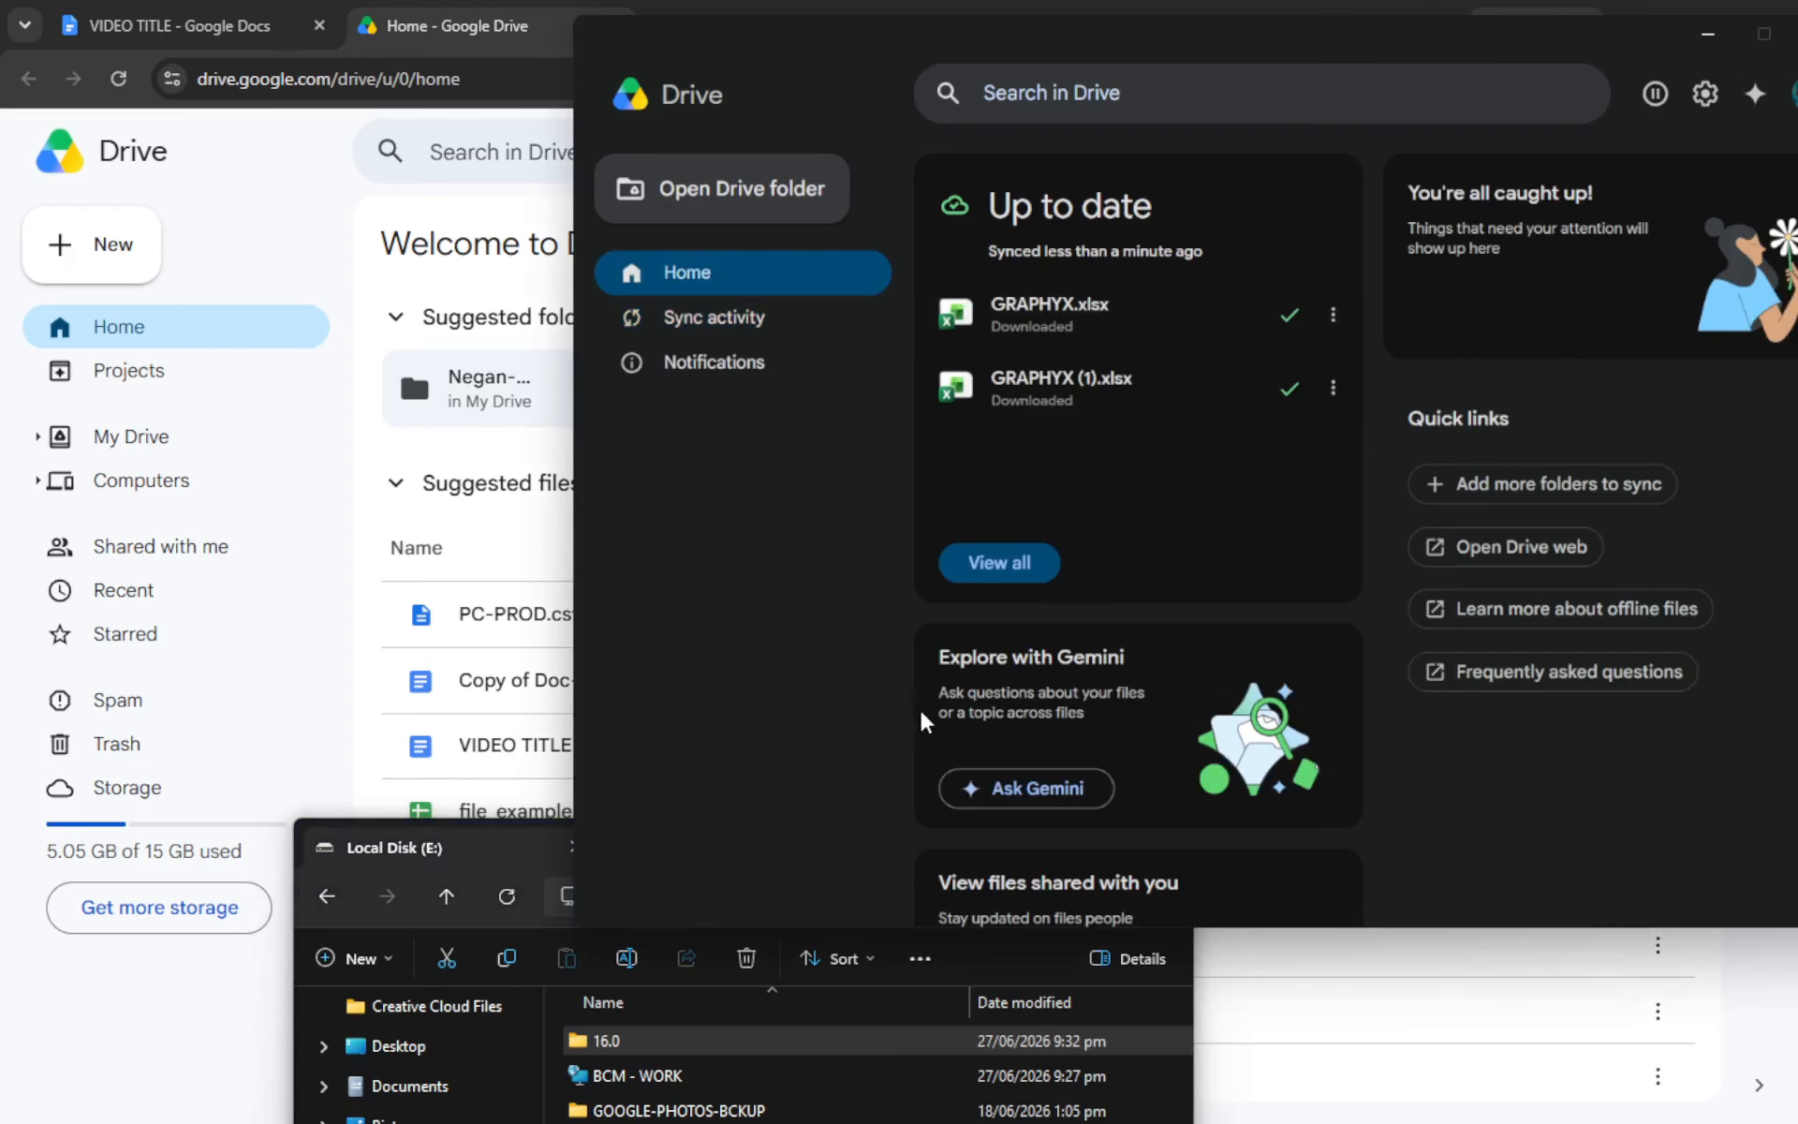
click(502, 848)
drag(733, 854, 397, 166)
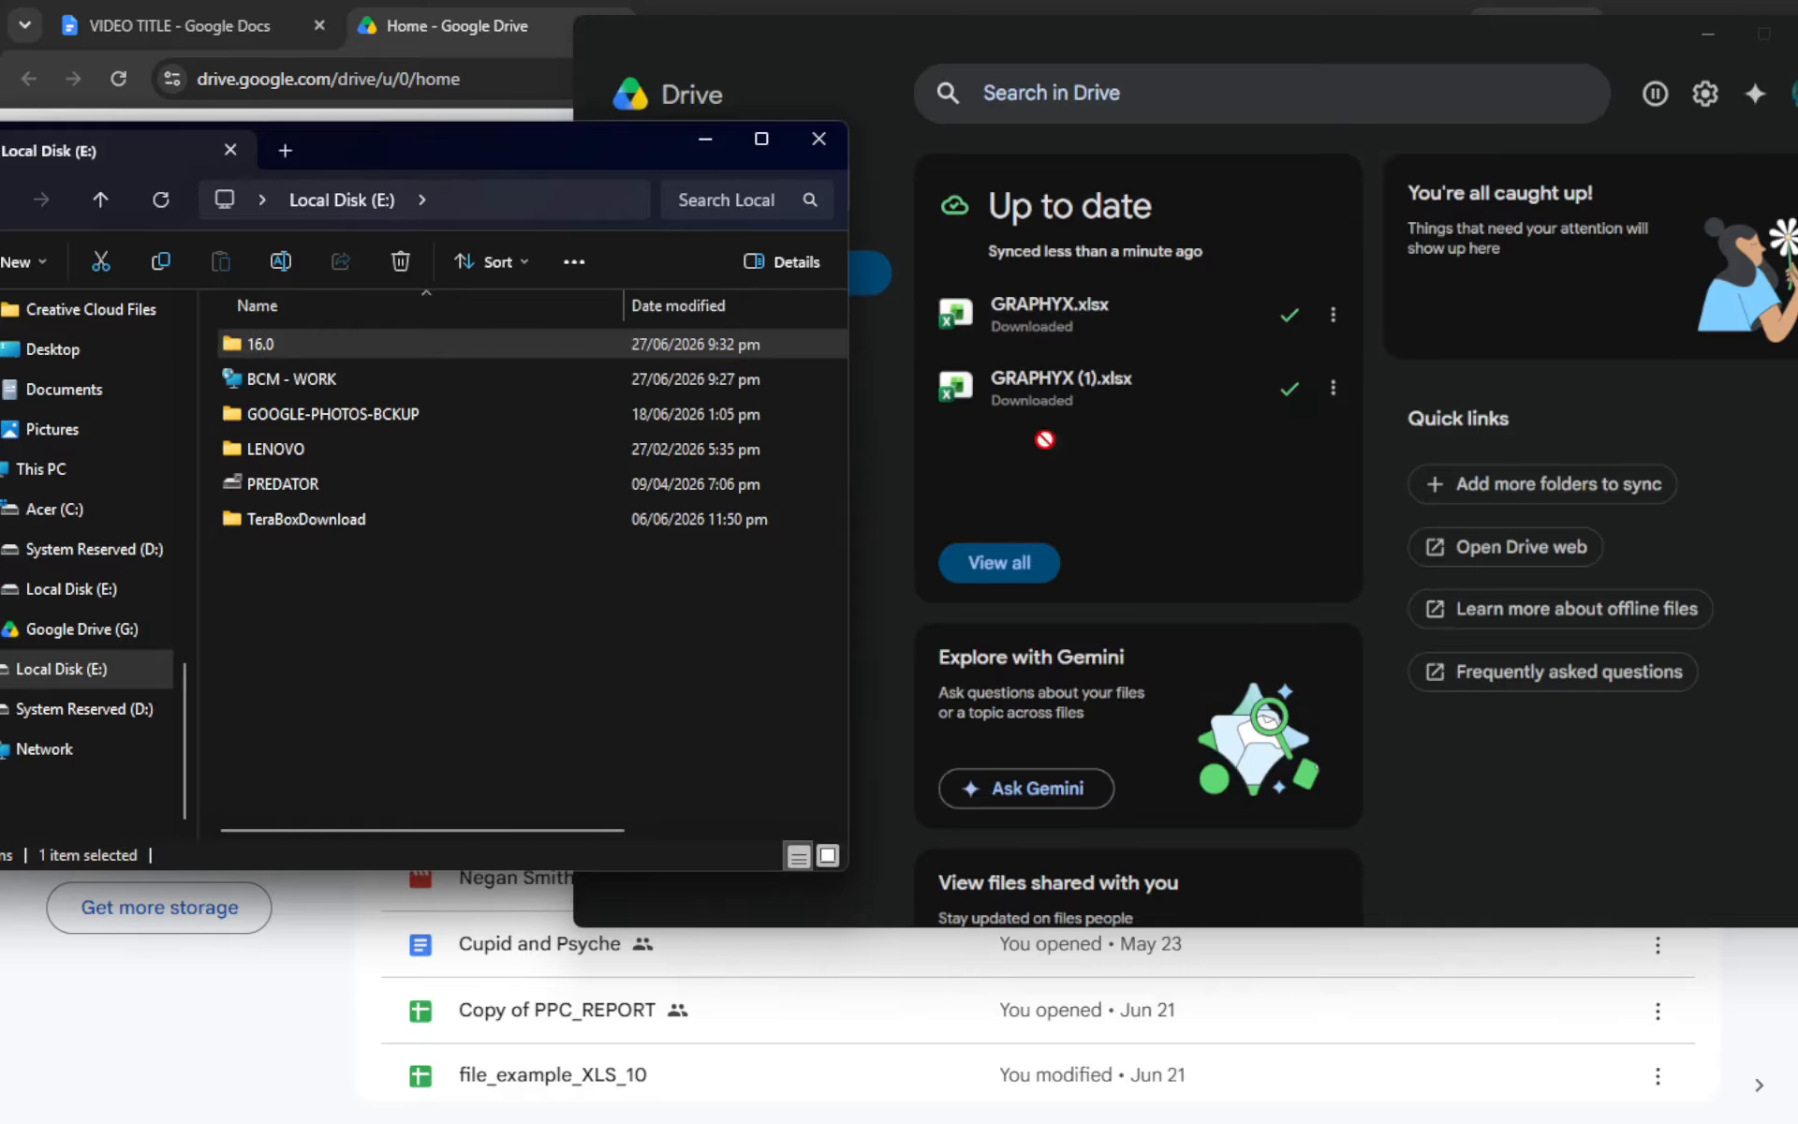
click(702, 139)
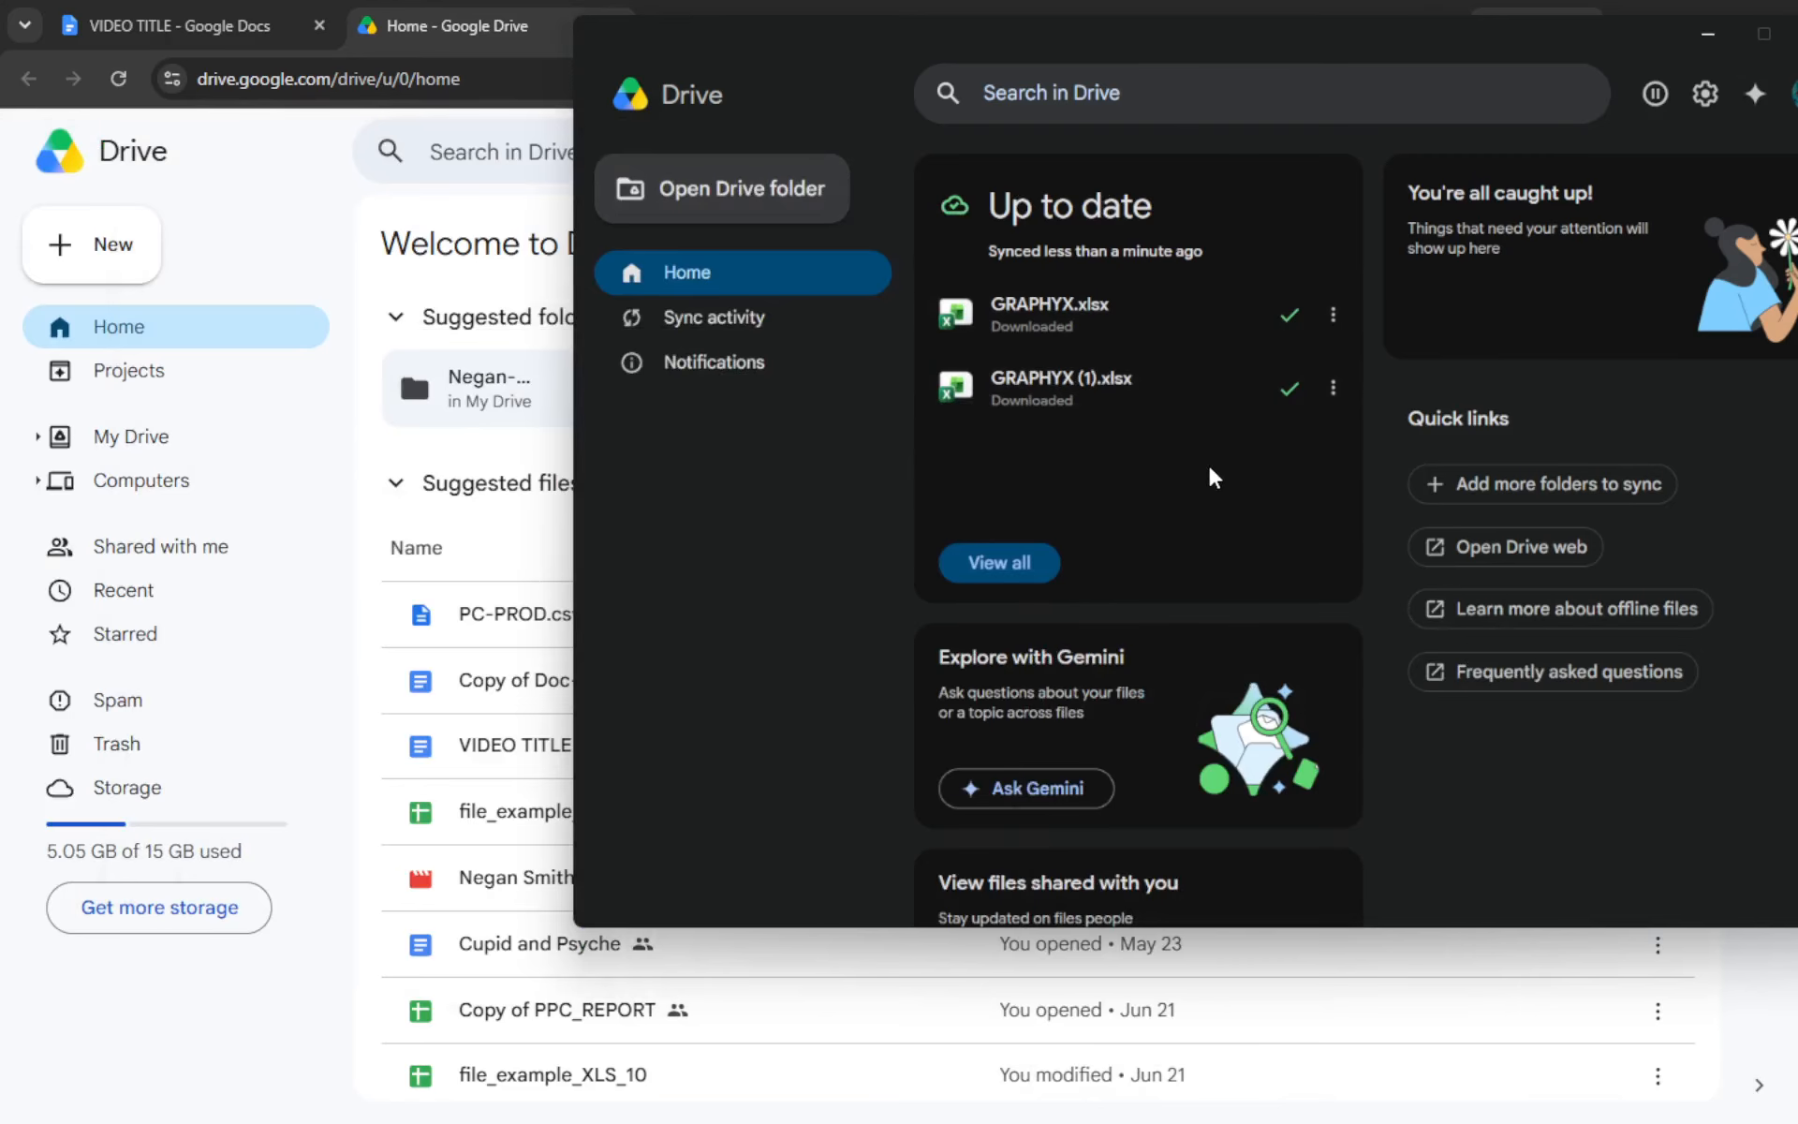